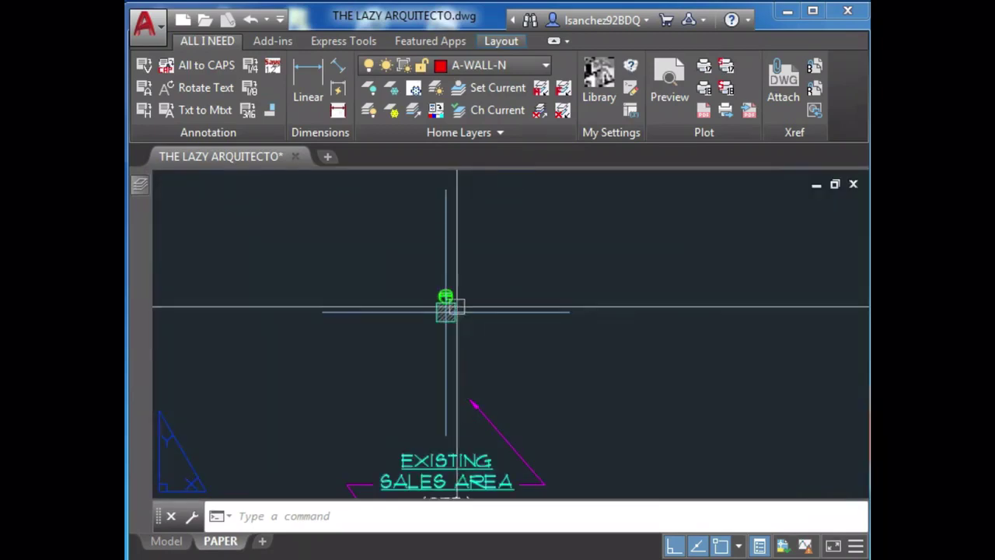
# Step: Zoom out from the Sales Area detail to show the surrounding walls and hatched tenant spaces
pyautogui.scroll(-3, 490, 347)
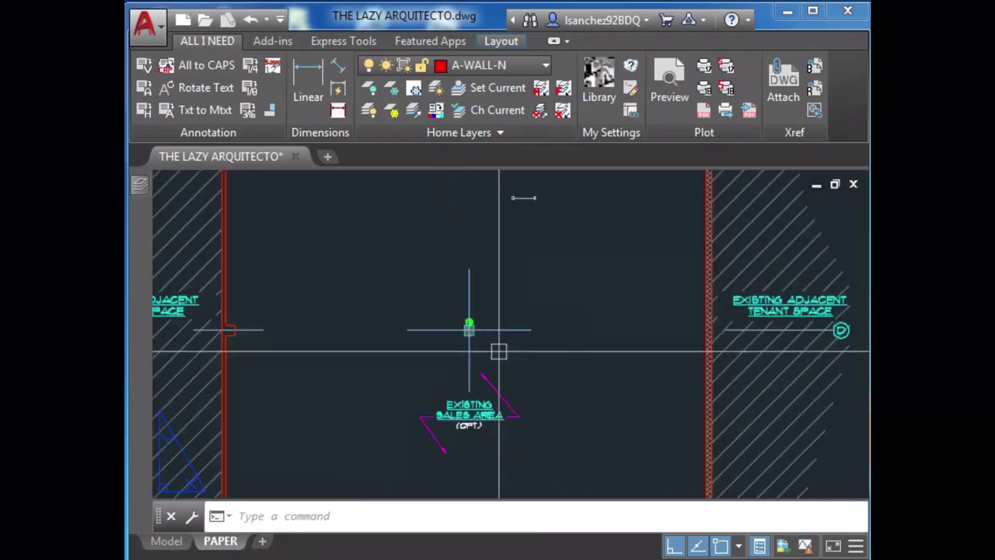
pyautogui.scroll(-3, 569, 359)
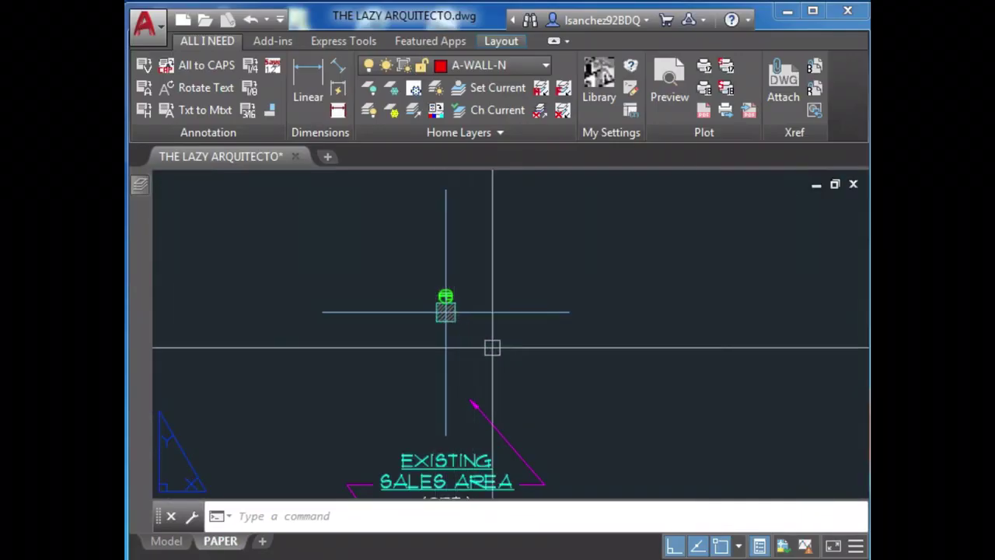
pyautogui.scroll(-4, 556, 355)
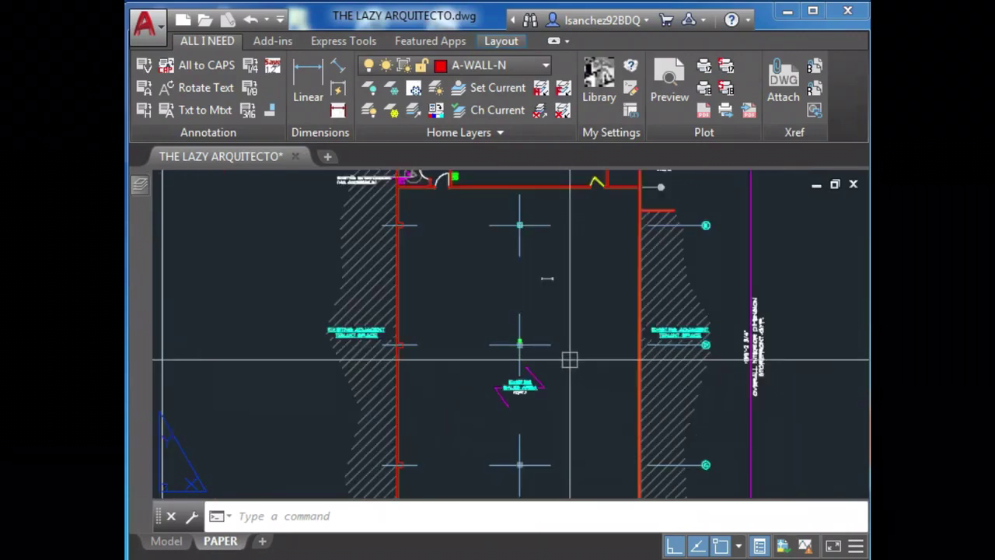
# Step: Set the PSLTSCALE system variable to 0
pyautogui.write('pslts')
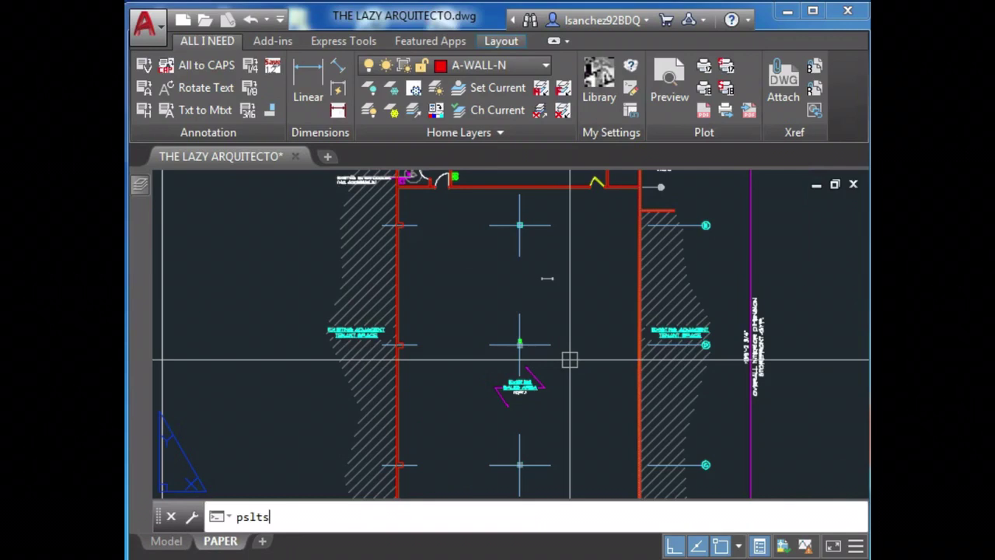
pyautogui.press('Return')
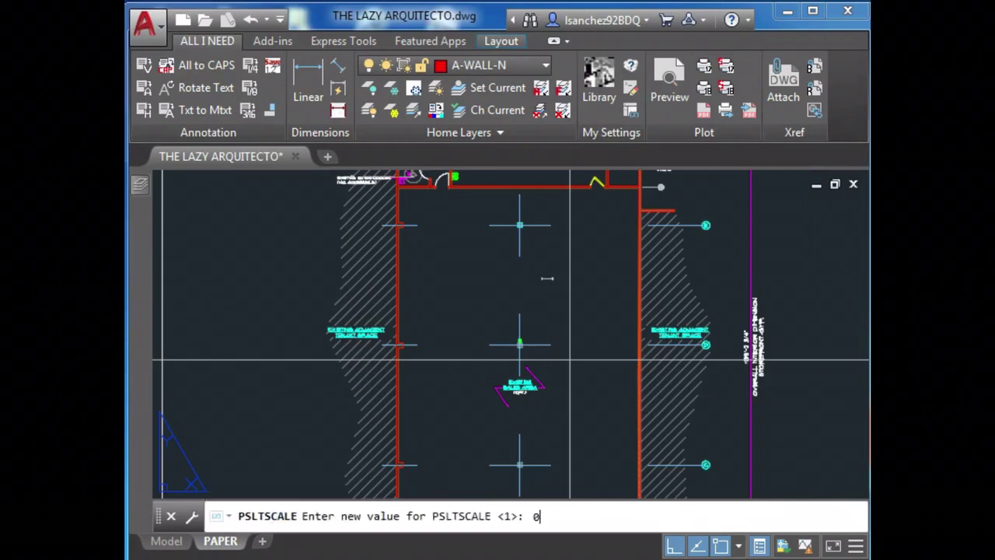
pyautogui.write('0')
pyautogui.press('Return')
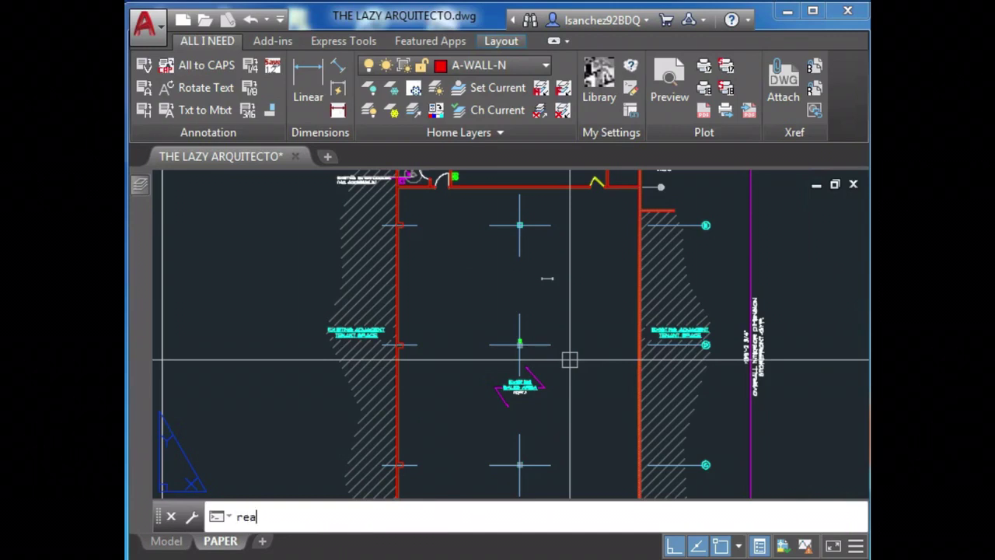
# Step: Regenerate all viewports with REGENALL and zoom out to the full sheet with its title block
pyautogui.press('Return')
pyautogui.scroll(6, 511, 344)
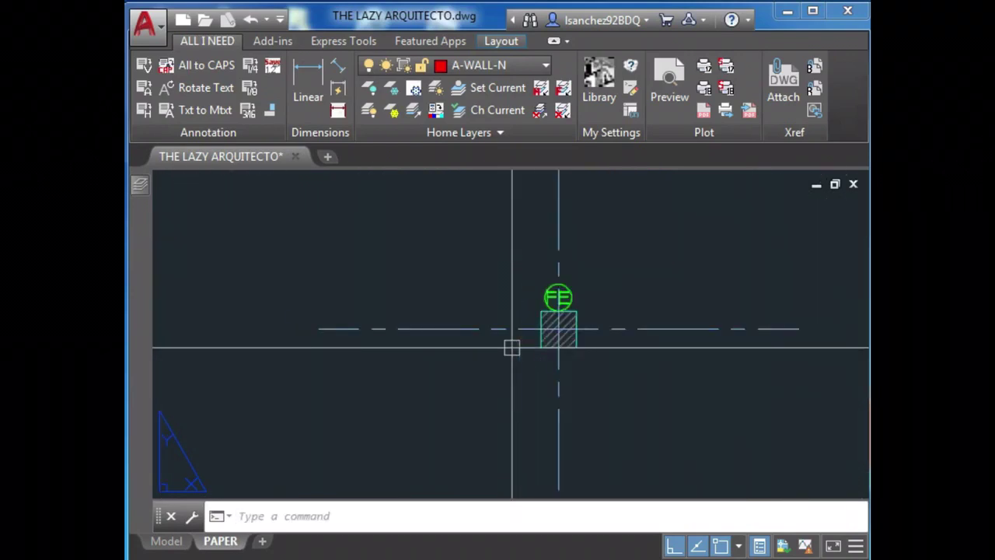
pyautogui.scroll(-6, 559, 331)
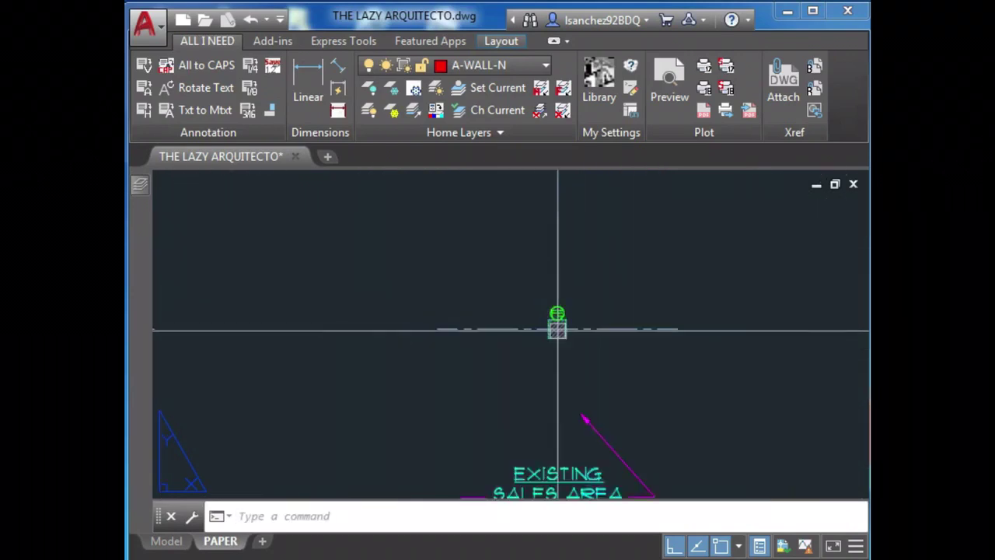
pyautogui.scroll(-4, 571, 337)
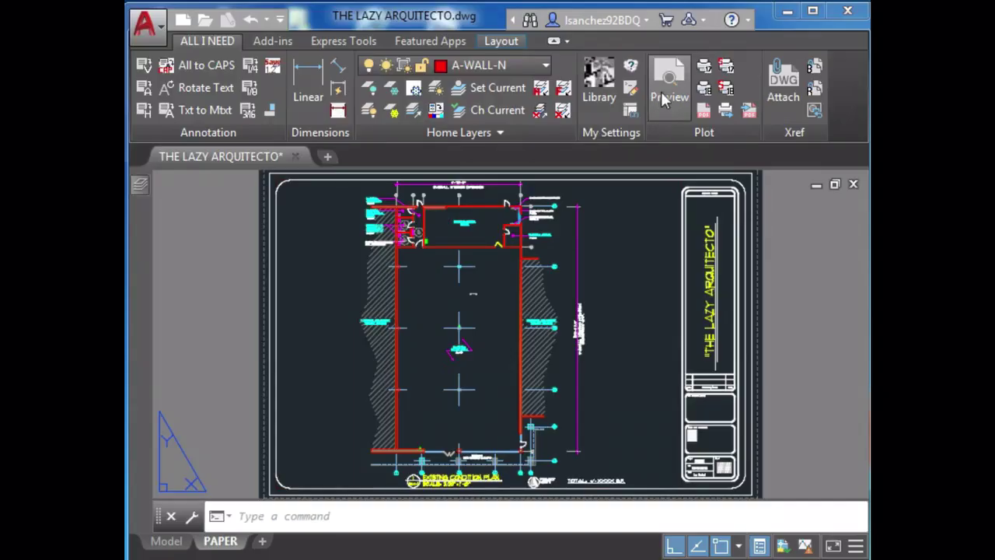
# Step: Preview the PAPER sheet's plot, zoom and pan around the restrooms, then close the preview
pyautogui.click(665, 97)
pyautogui.scroll(10, 385, 193)
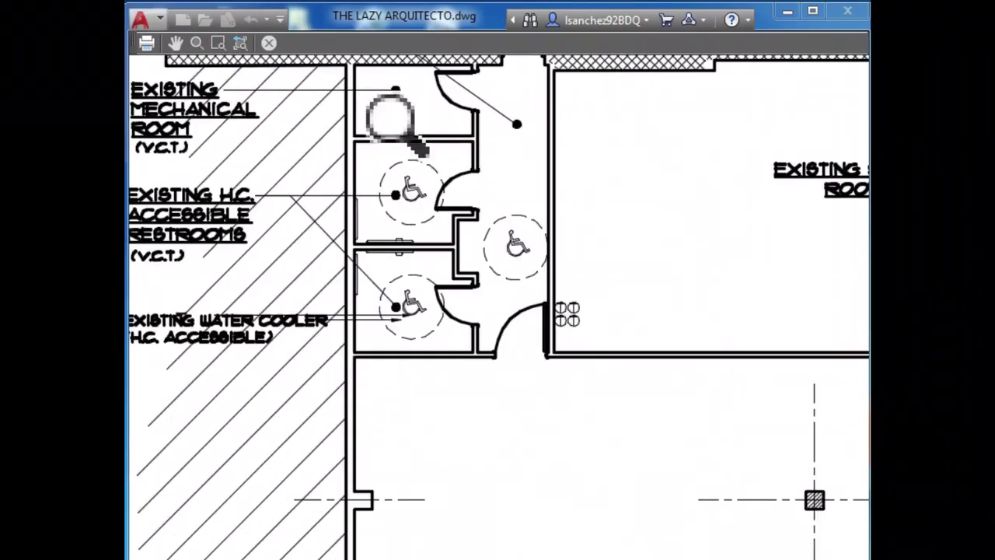
pyautogui.moveTo(403, 121); pyautogui.dragTo(491, 258, button='middle')
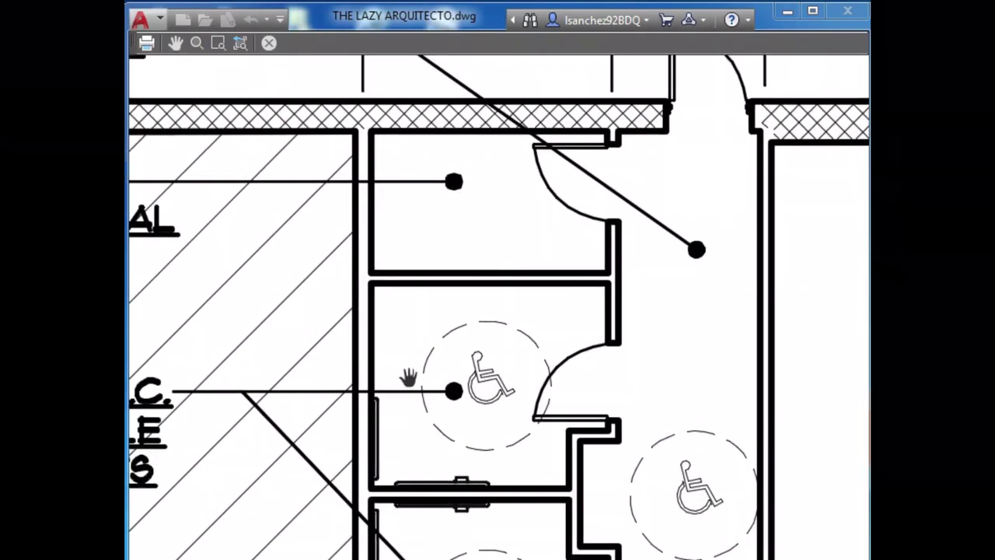
pyautogui.moveTo(406, 381); pyautogui.dragTo(426, 214, button='middle')
pyautogui.scroll(-8, 435, 366)
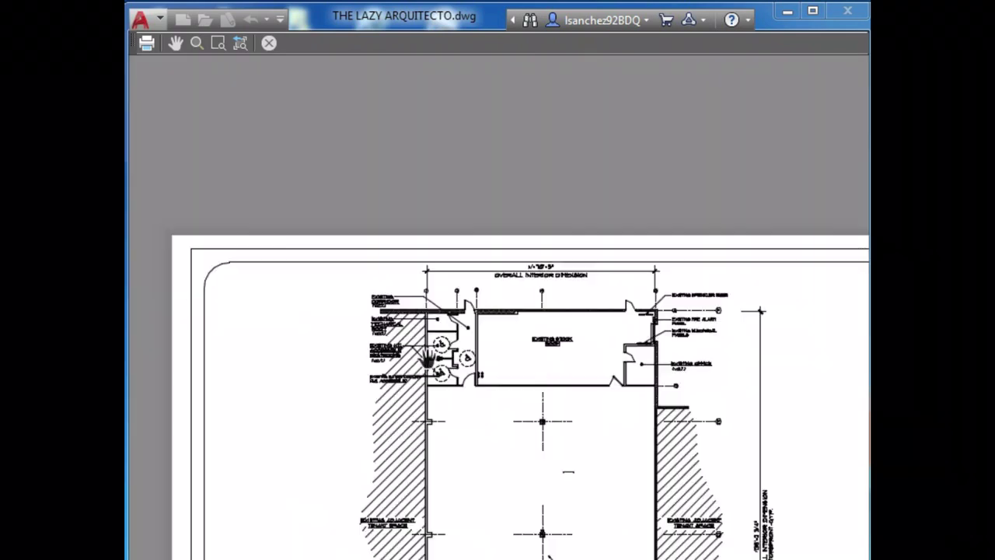
pyautogui.press('Escape')
# Step: Check a plumbing fixture's layer and select A-Fixt-Plumbg in the Layer Properties Manager
pyautogui.scroll(5, 457, 264)
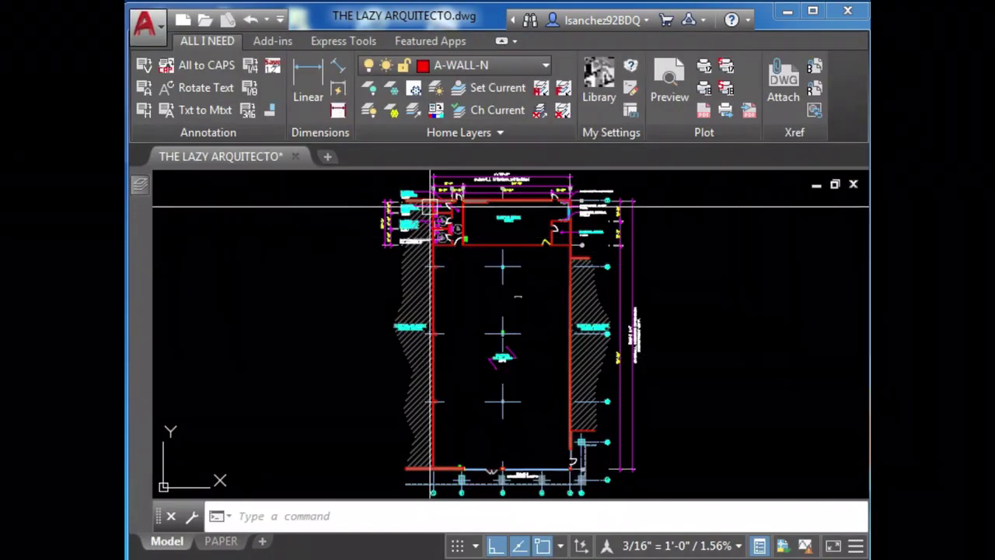
pyautogui.click(467, 250)
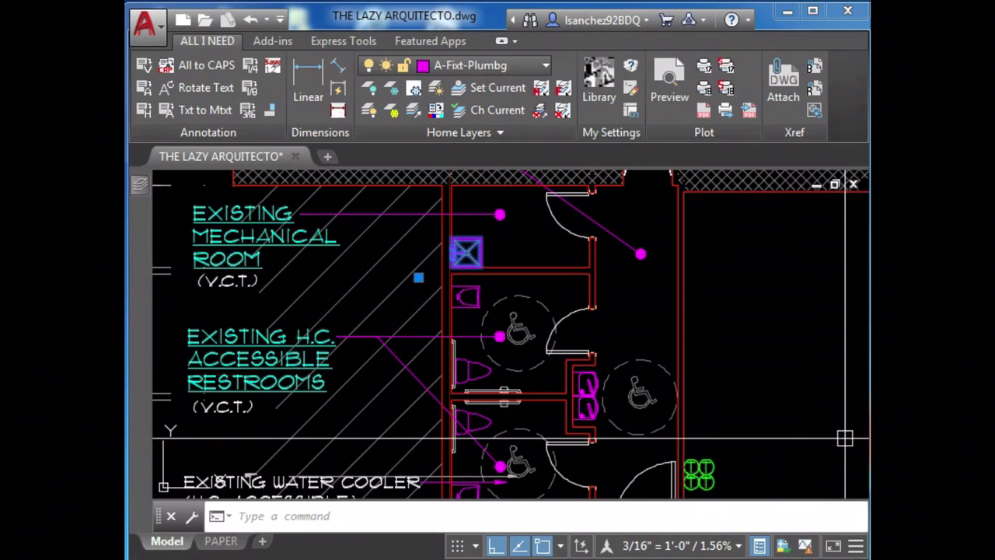
pyautogui.press('Escape')
pyautogui.moveTo(144, 184)
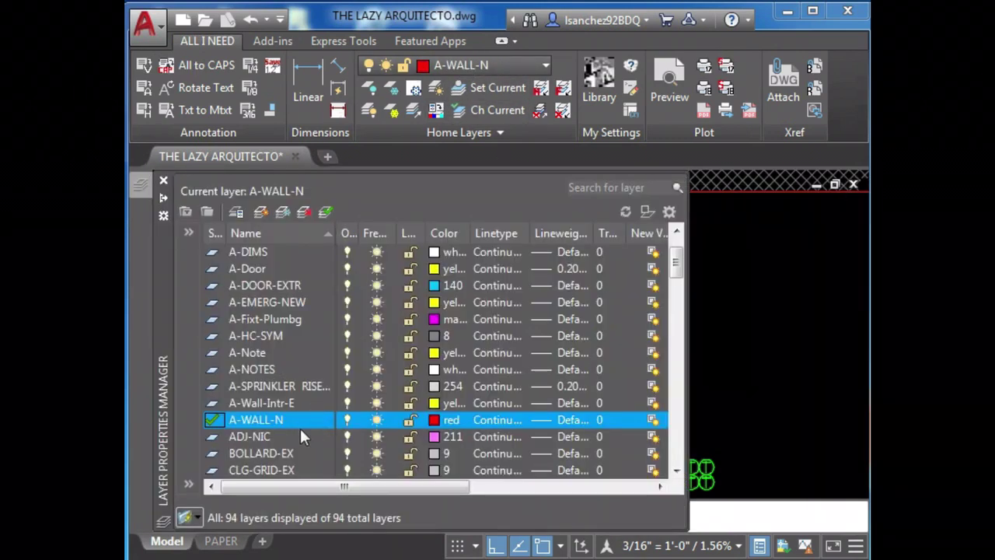
pyautogui.moveTo(343, 488); pyautogui.dragTo(350, 489)
pyautogui.click(268, 323)
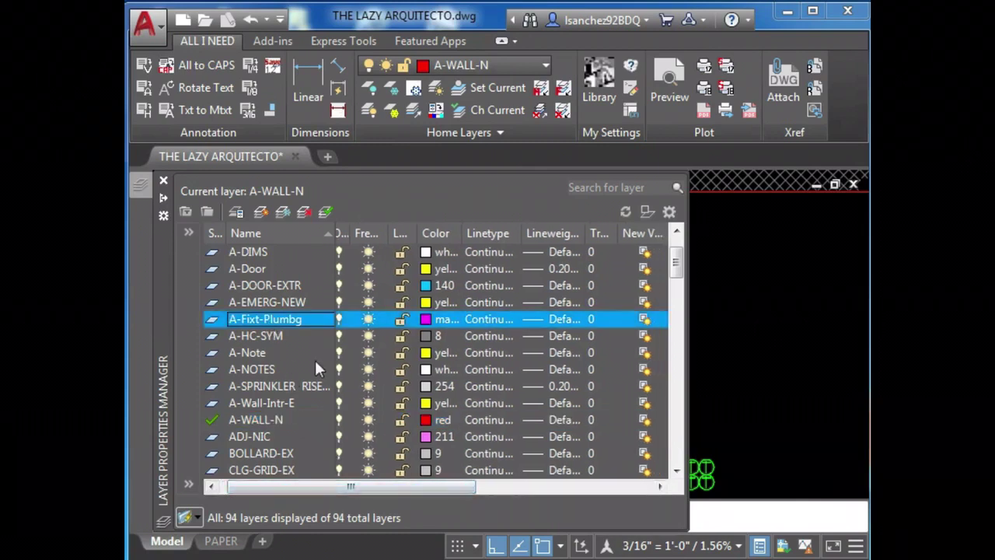
# Step: Check A-Fixt-Plumbg's Plot setting and narrow the Description column to reveal more columns
pyautogui.moveTo(381, 487); pyautogui.dragTo(609, 489)
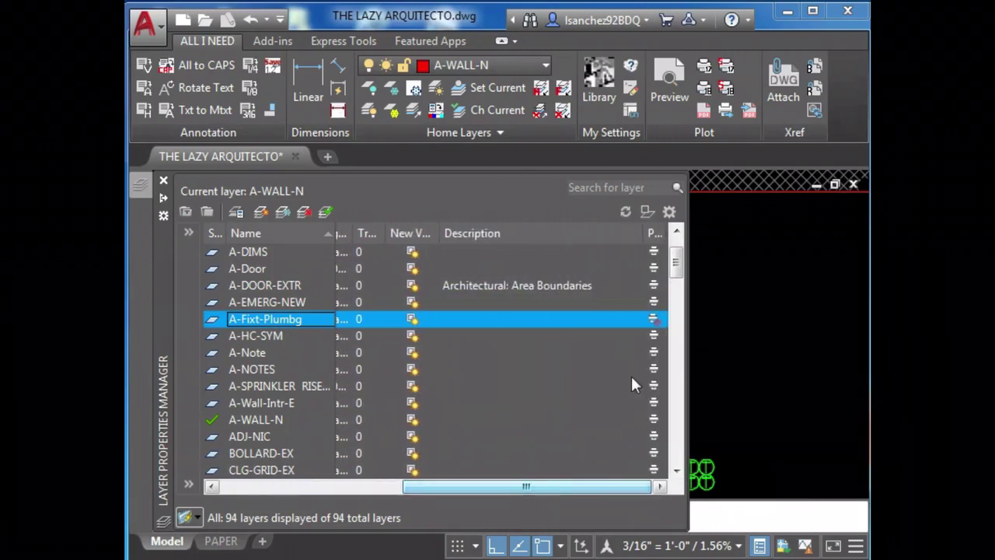
pyautogui.click(656, 324)
pyautogui.moveTo(638, 234); pyautogui.dragTo(566, 237)
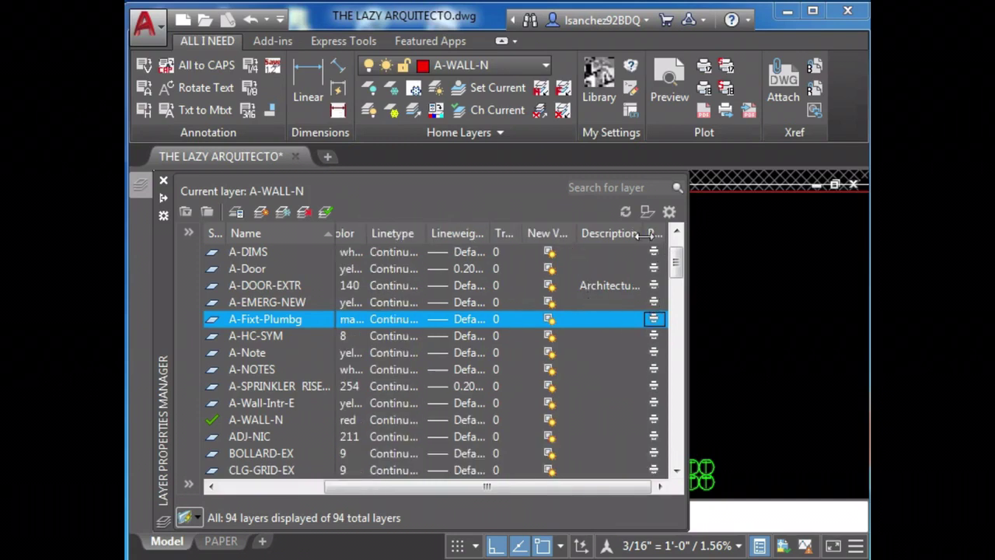
pyautogui.moveTo(642, 235); pyautogui.dragTo(594, 235)
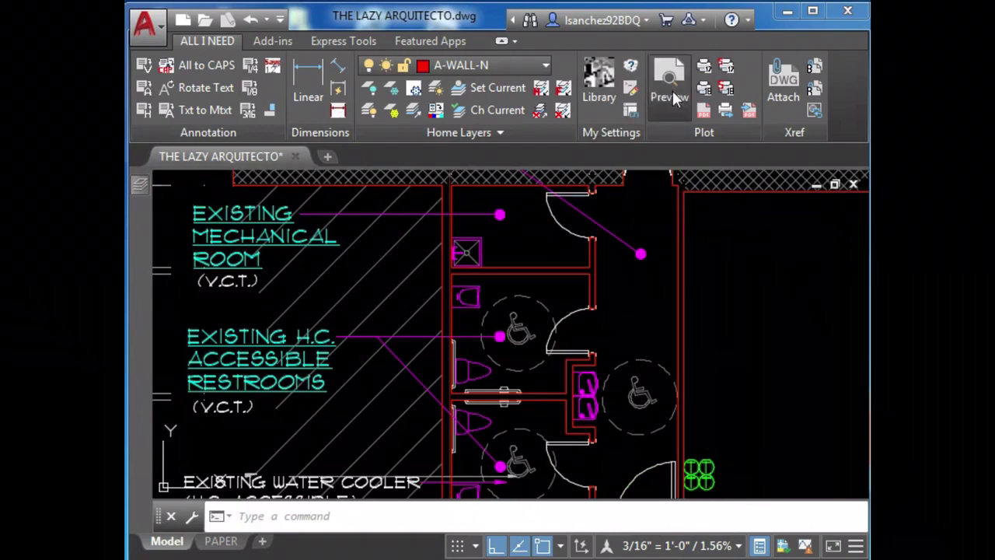
# Step: Preview the sheet again, zoom in on the plotted restrooms, and close the preview
pyautogui.click(670, 87)
pyautogui.scroll(5, 387, 211)
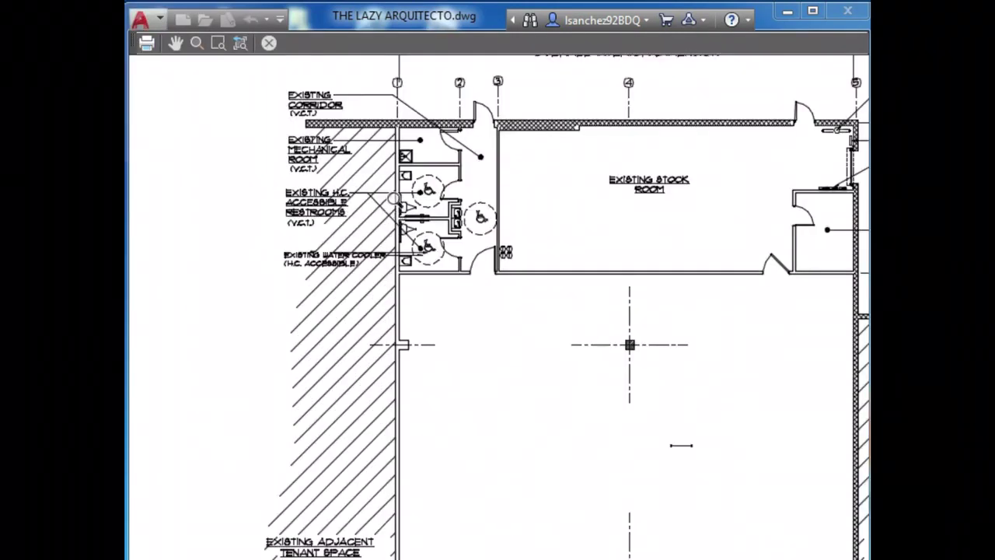
pyautogui.scroll(2, 404, 203)
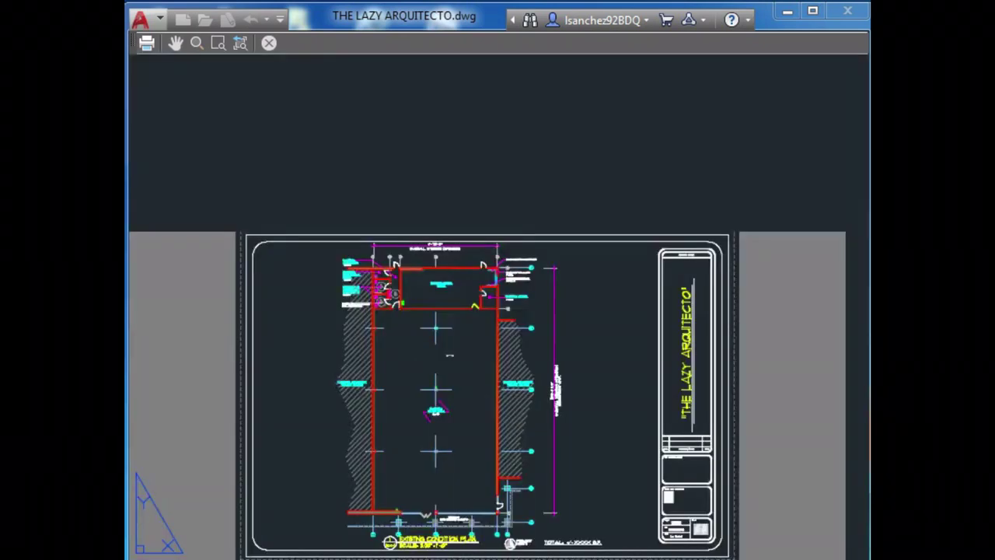
pyautogui.press('Escape')
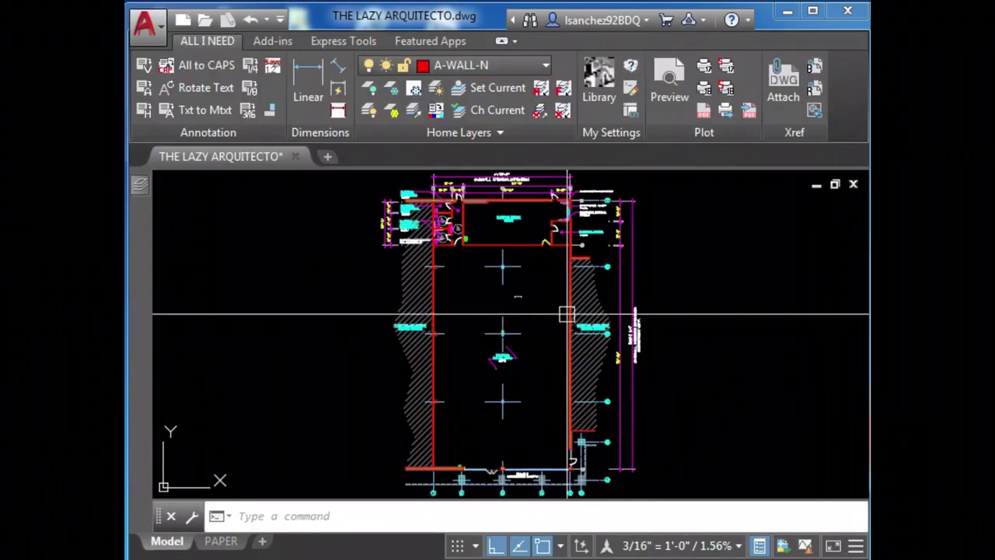
# Step: Zoom the drawing, re-preview the sheet for a closer comparison, and close it
pyautogui.scroll(5, 482, 201)
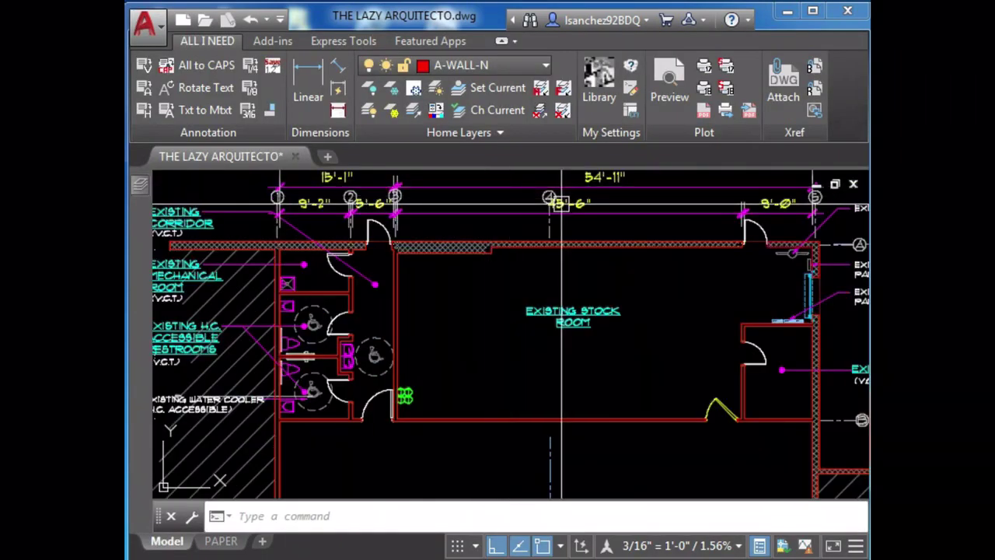
pyautogui.click(678, 97)
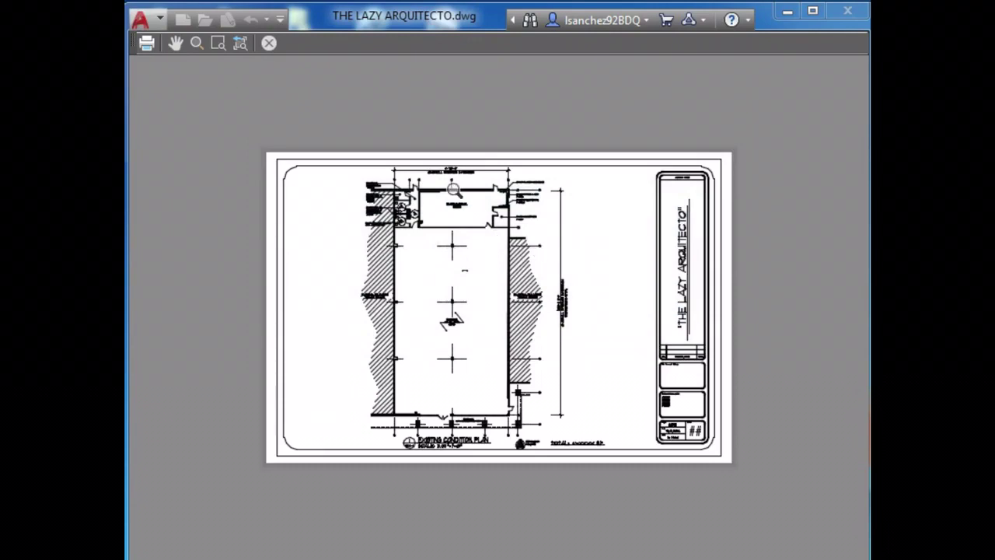
pyautogui.scroll(5, 453, 186)
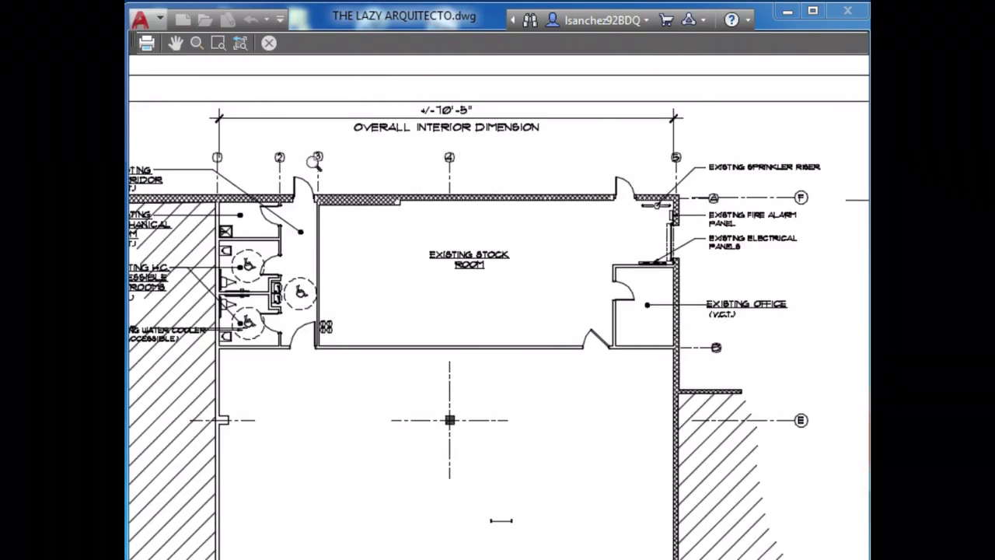
pyautogui.press('Escape')
# Step: Switch to Model space and select a dimension to check which layer it sits on
pyautogui.click(166, 540)
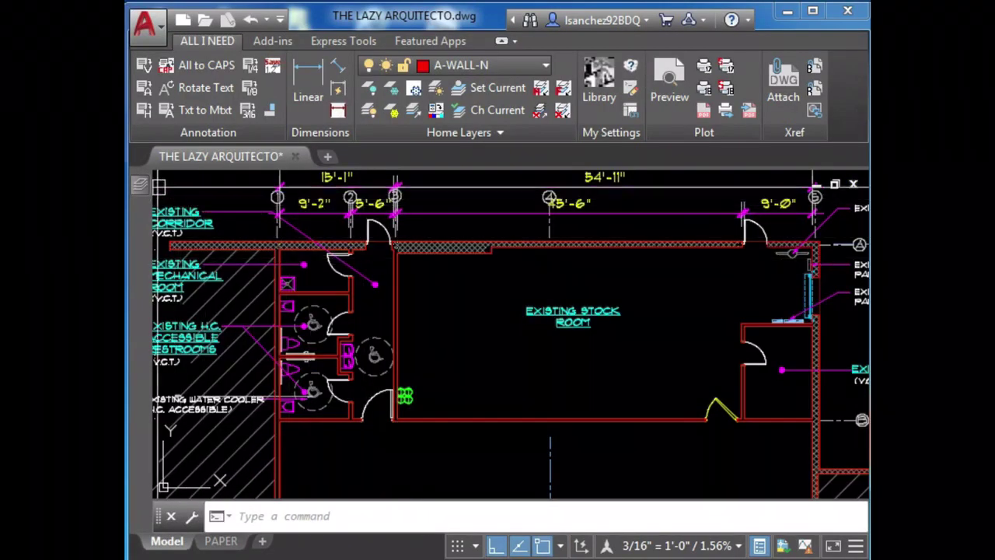
pyautogui.moveTo(147, 182)
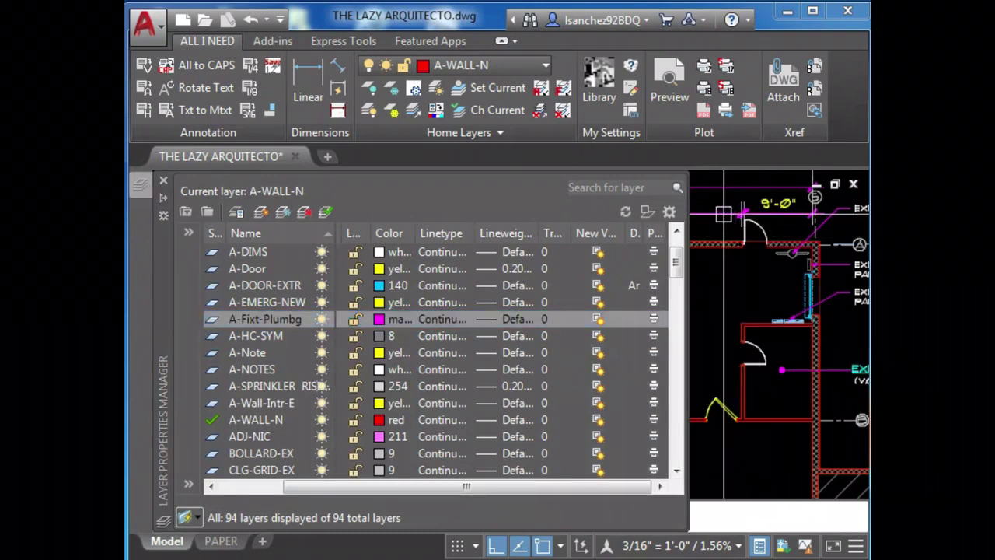
pyautogui.click(720, 244)
pyautogui.press('Escape')
# Step: Locate the A-DIMS and A-Dim layers in the Layer Properties Manager
pyautogui.moveTo(141, 183)
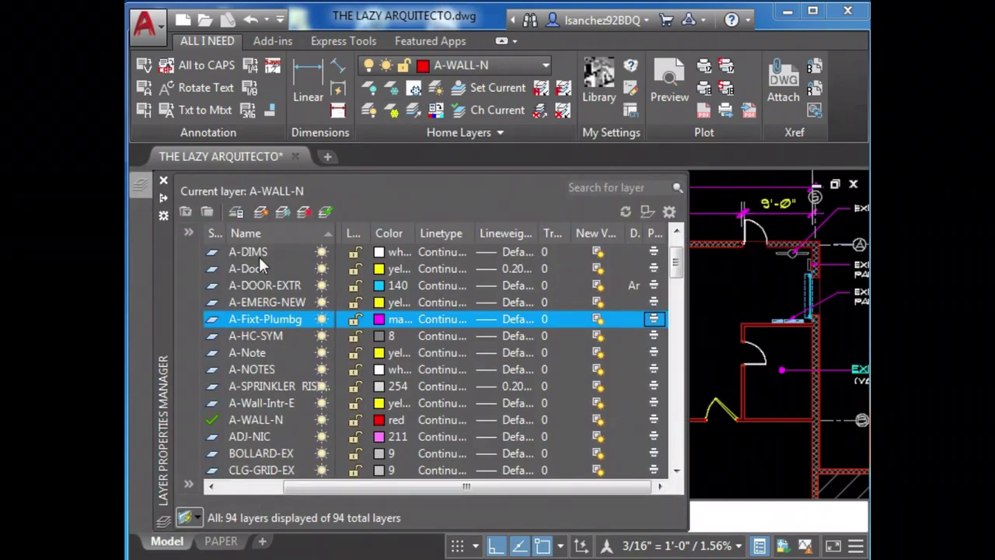
pyautogui.click(259, 256)
pyautogui.scroll(1, 268, 276)
pyautogui.click(293, 285)
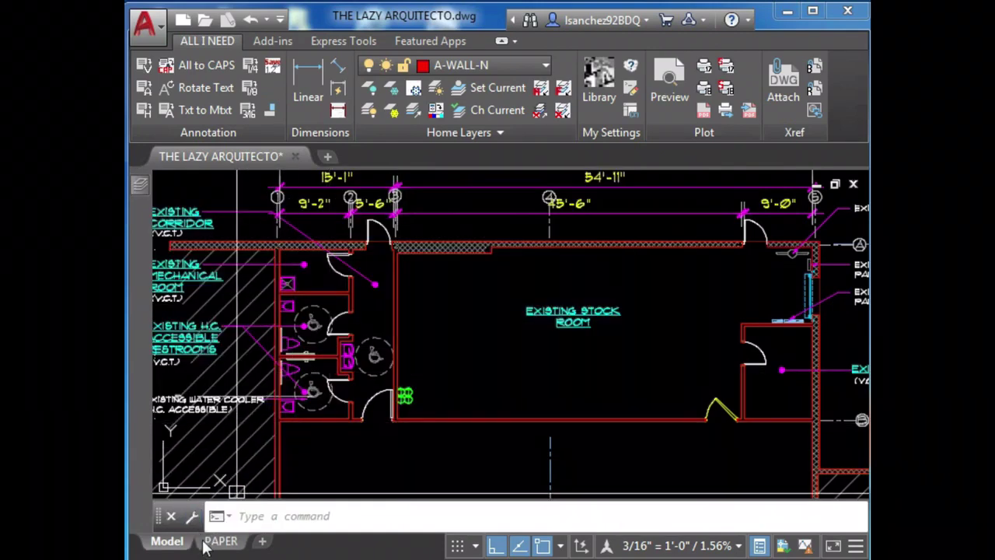
# Step: Return to the PAPER layout and activate the floor plan viewport
pyautogui.click(209, 540)
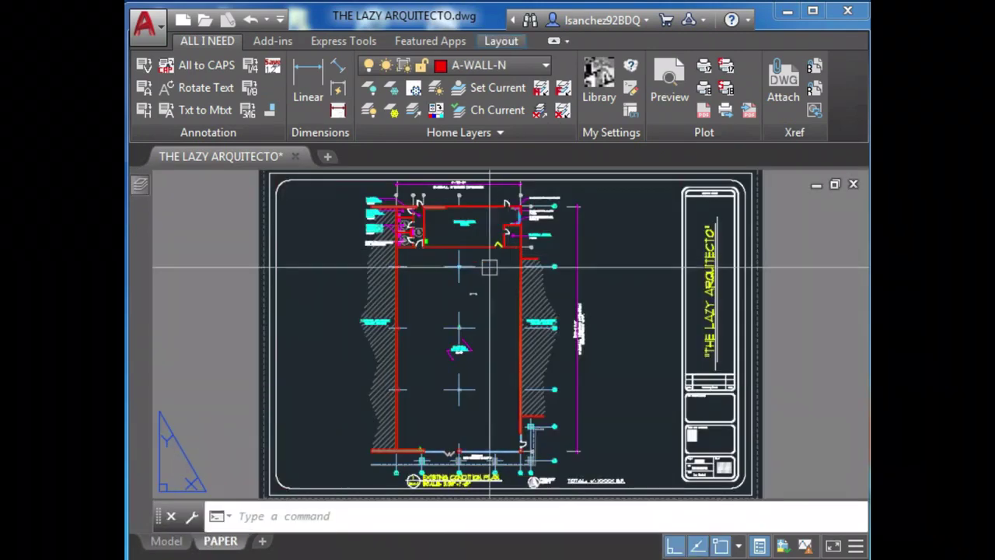
pyautogui.scroll(6, 476, 269)
pyautogui.moveTo(448, 258); pyautogui.dragTo(468, 289, button='middle')
pyautogui.doubleClick(504, 233)
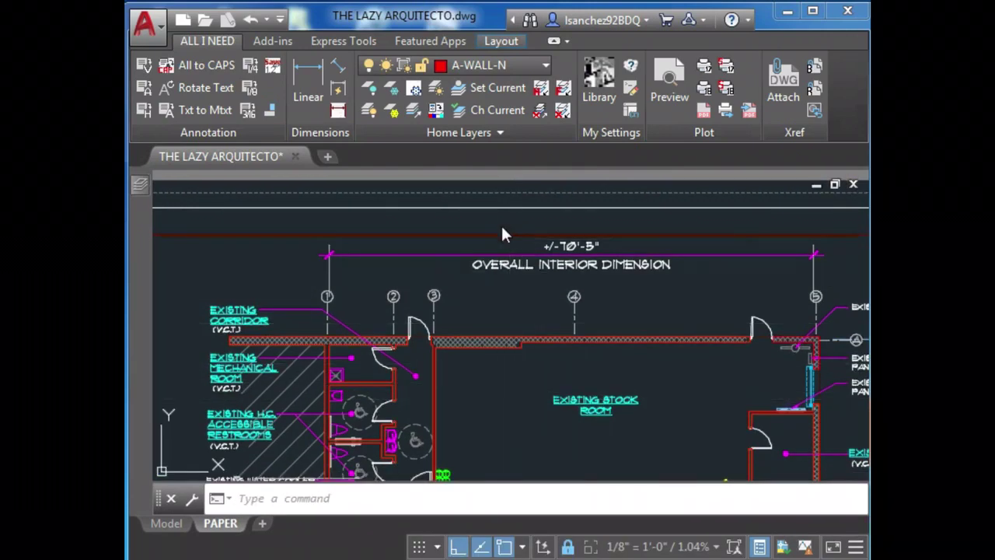
pyautogui.scroll(-5, 501, 232)
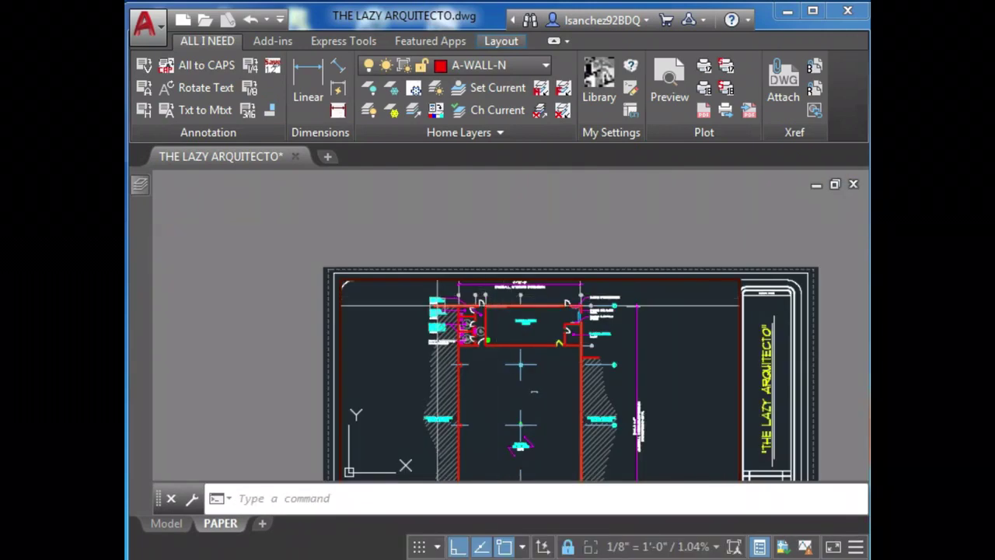
# Step: Toggle VP Freeze on and off for the A-Dim layer in the Layer Properties Manager
pyautogui.moveTo(142, 185)
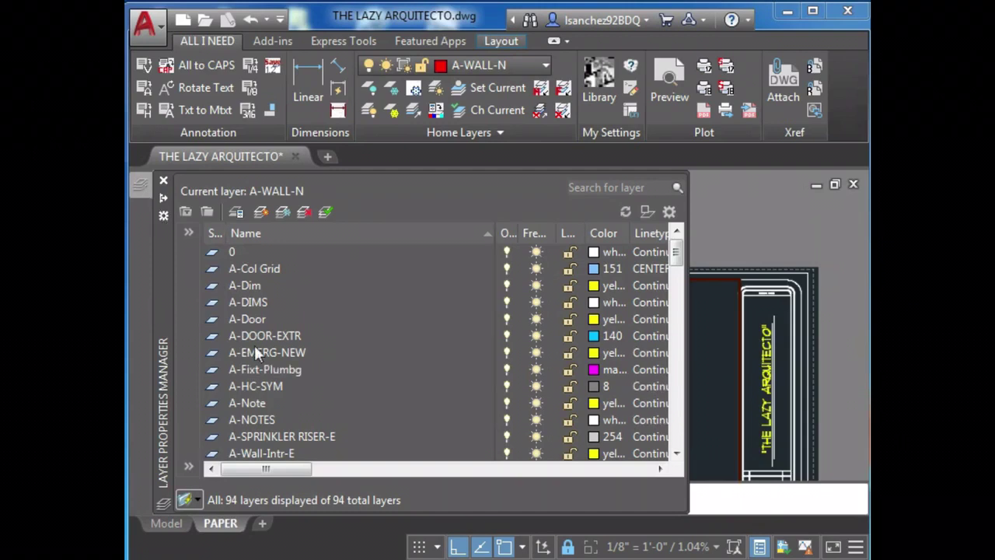
pyautogui.moveTo(293, 469); pyautogui.dragTo(558, 479)
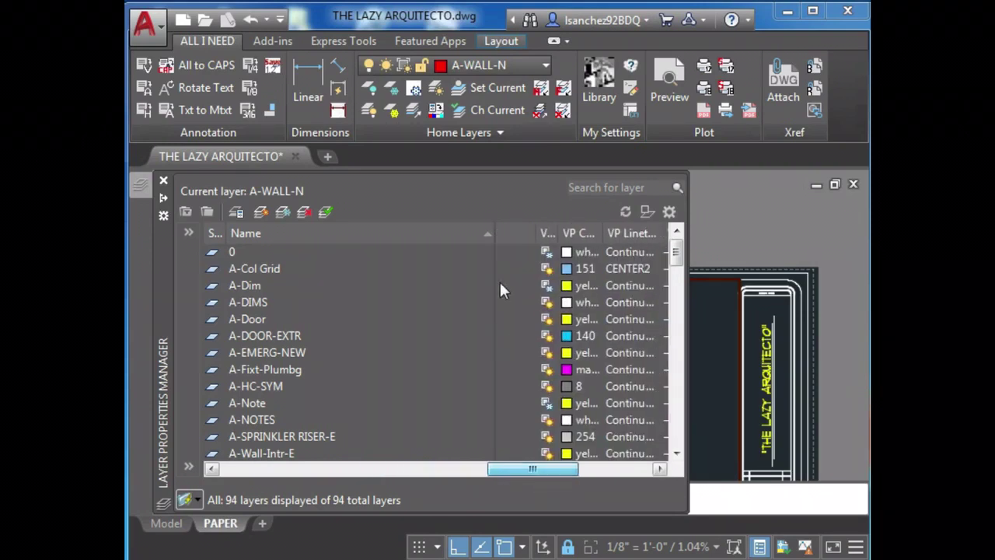
pyautogui.moveTo(399, 231); pyautogui.dragTo(340, 232)
pyautogui.click(260, 286)
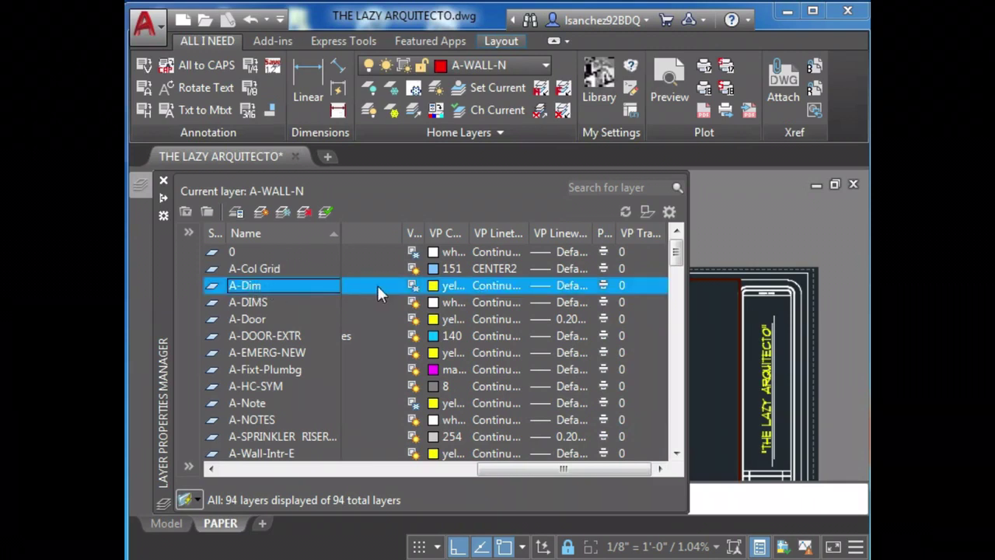
pyautogui.moveTo(404, 234); pyautogui.dragTo(485, 237)
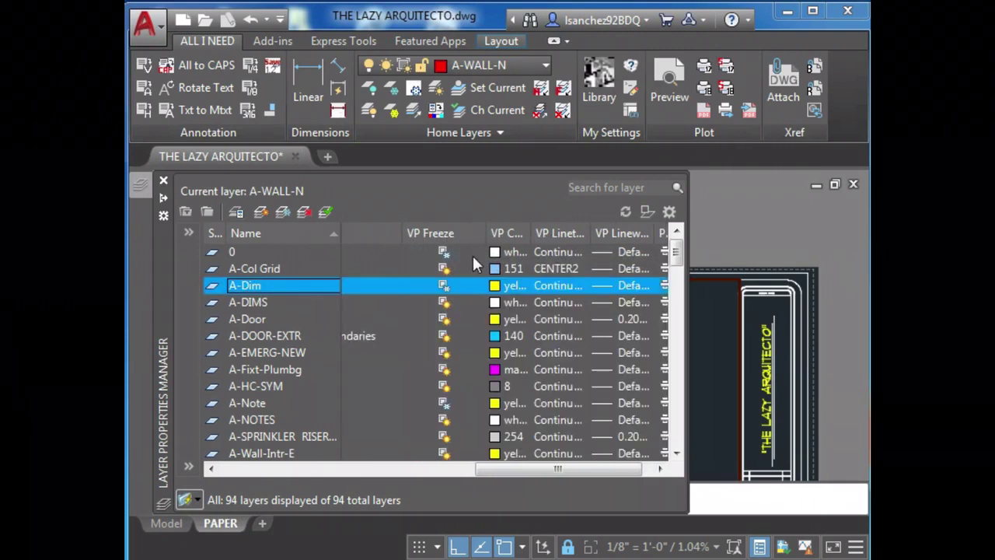
pyautogui.click(443, 287)
pyautogui.click(445, 288)
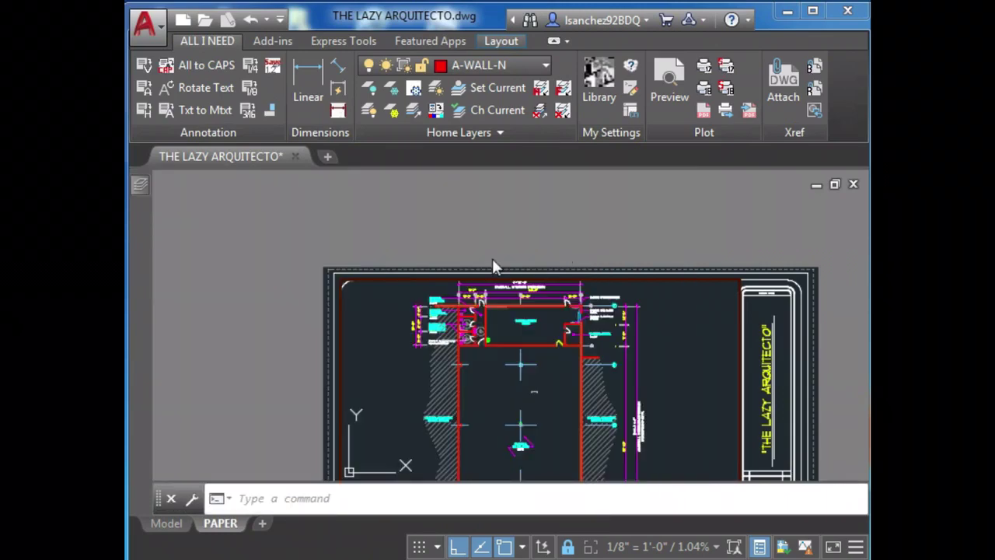
# Step: Leave the viewport, fit the whole PAPER sheet in view, and preview its plot
pyautogui.doubleClick(449, 206)
pyautogui.click(166, 523)
pyautogui.click(220, 523)
pyautogui.middleClick(349, 351)
pyautogui.middleClick(350, 351)
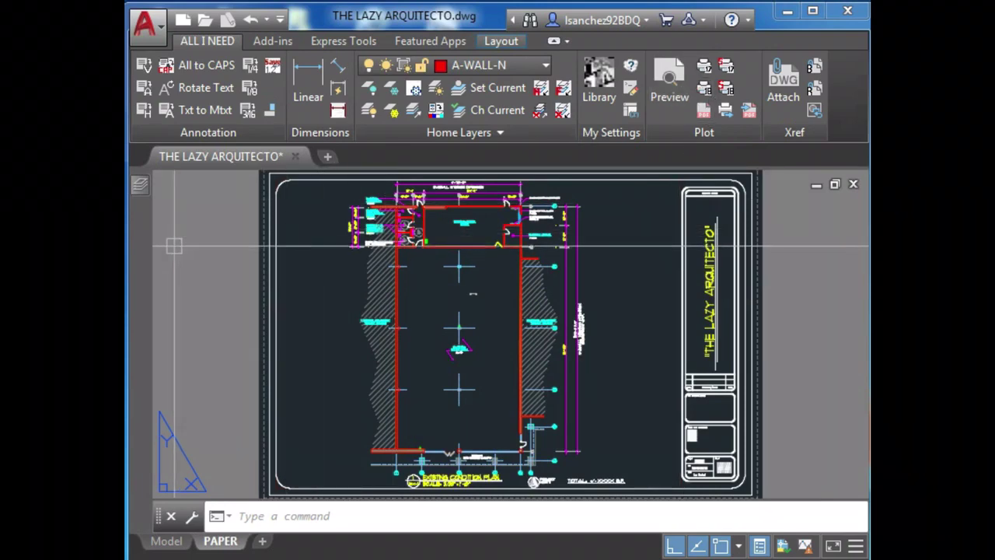
pyautogui.click(669, 86)
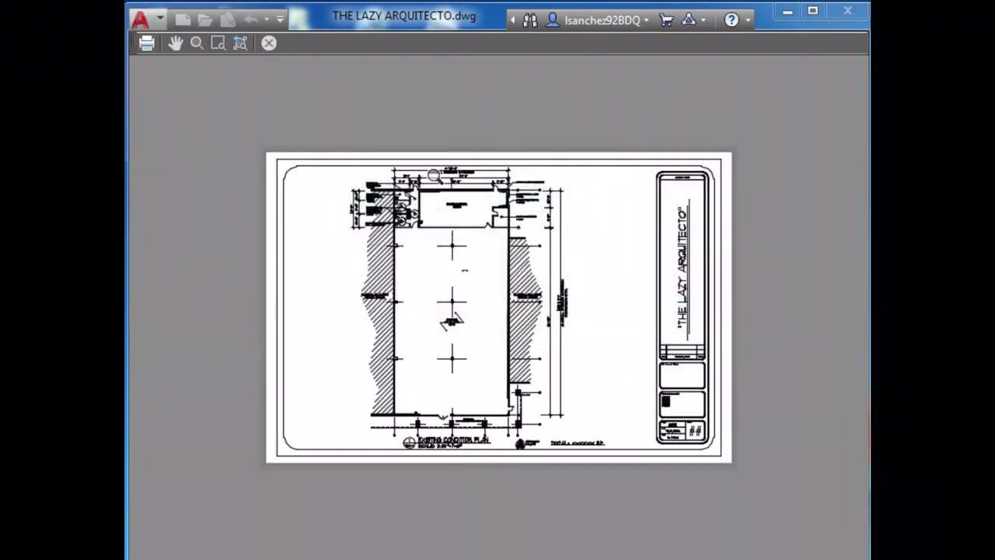
pyautogui.scroll(3, 433, 176)
pyautogui.scroll(6, 404, 226)
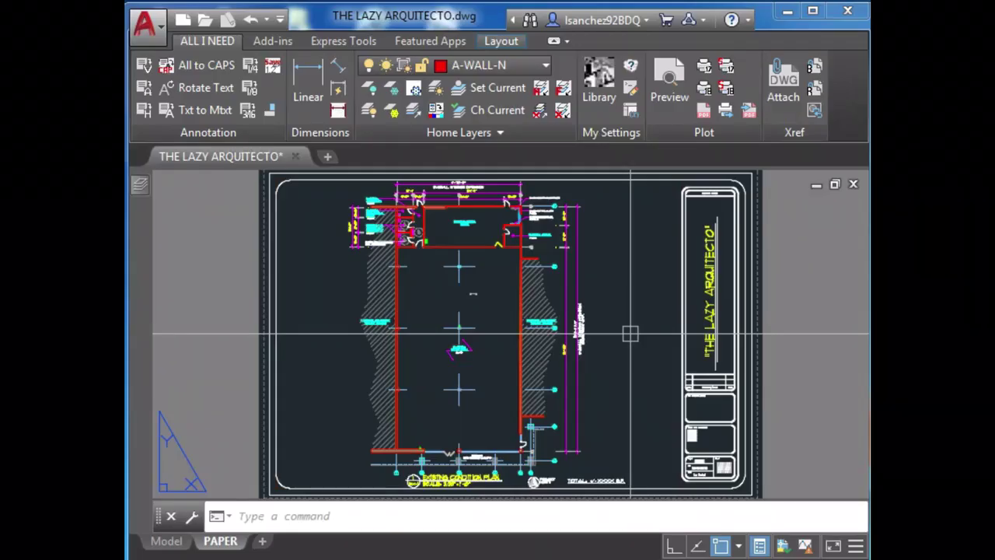
# Step: Open the Plot dialog and browse the paper size list without changing it
pyautogui.hotkey('ctrl', 'p')
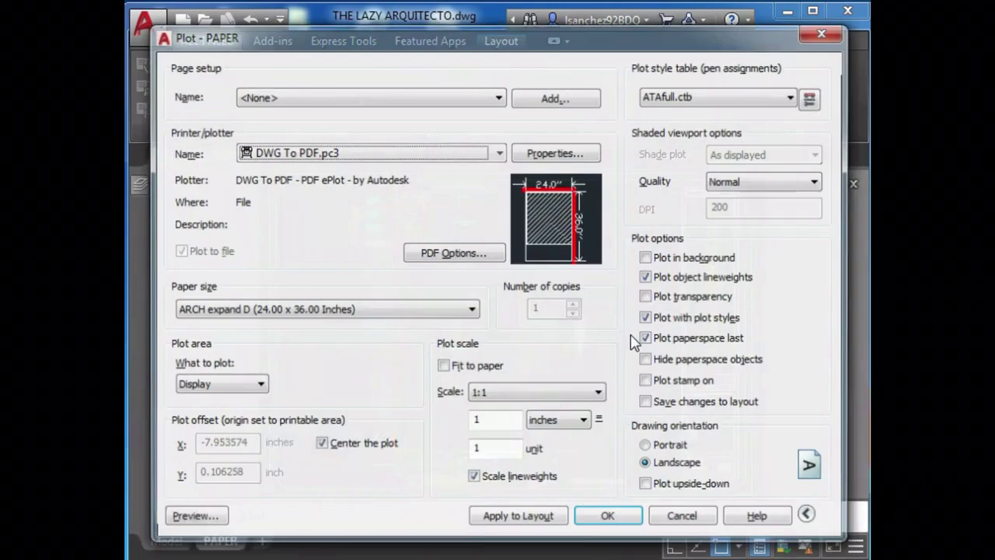
pyautogui.click(293, 314)
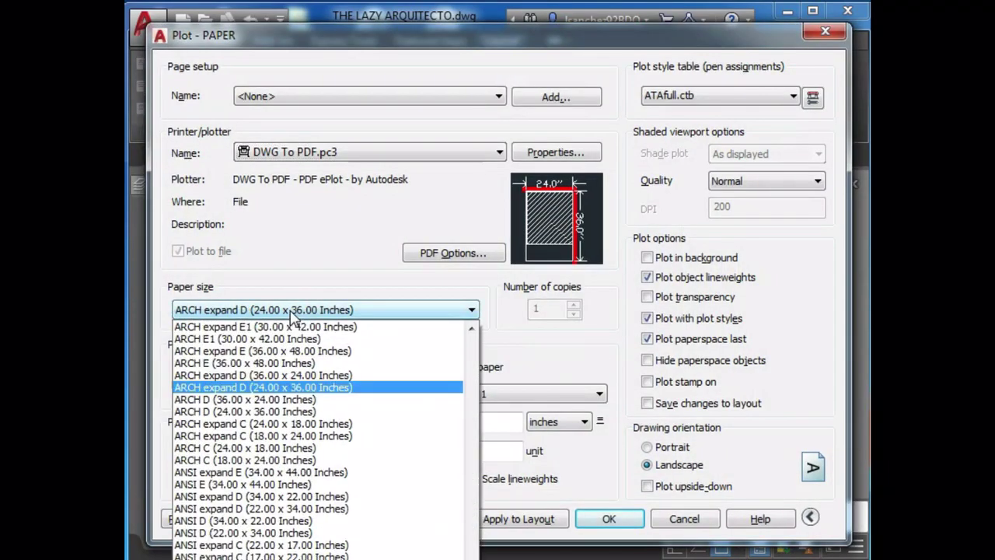
pyautogui.scroll(3, 278, 506)
pyautogui.scroll(10, 279, 506)
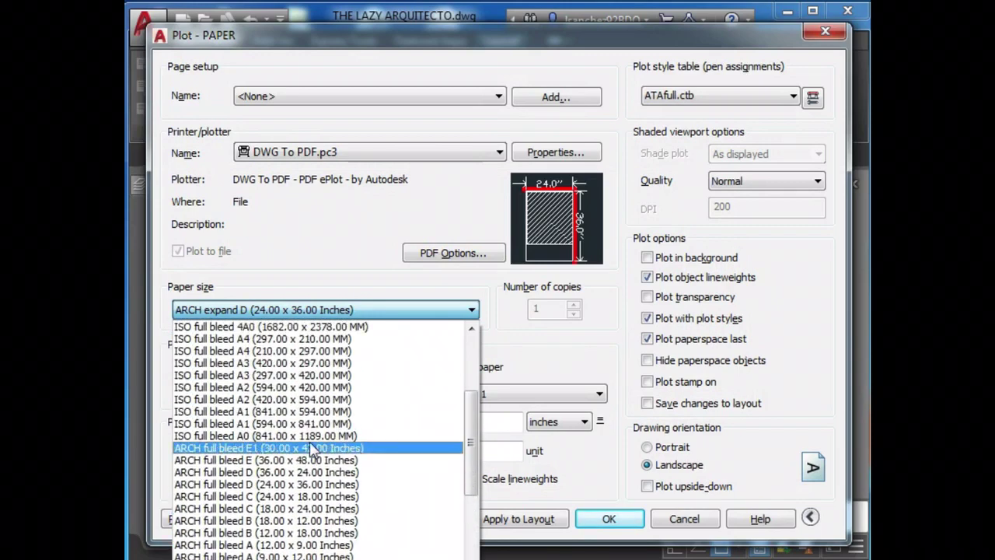
pyautogui.scroll(4, 319, 435)
pyautogui.scroll(2, 331, 379)
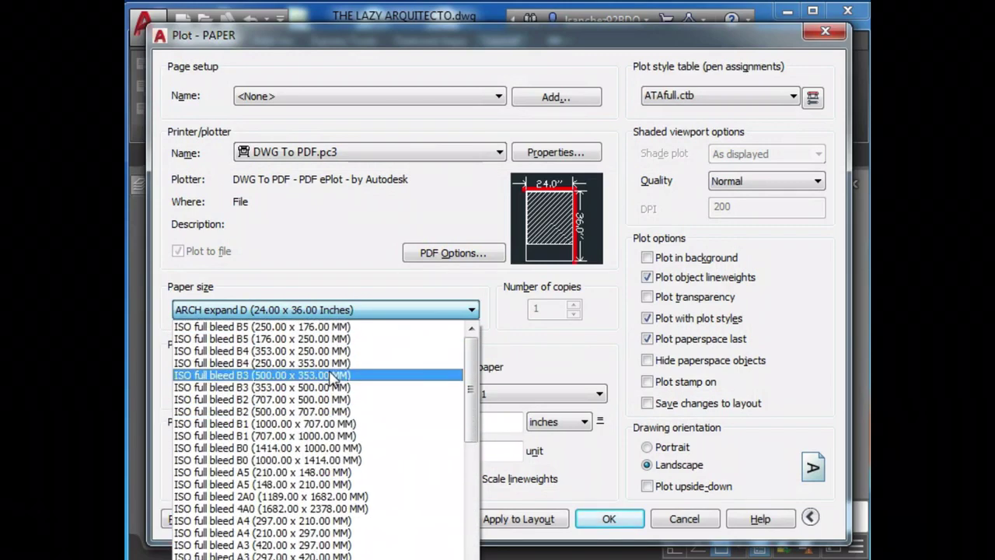
pyautogui.click(542, 155)
# Step: Filter DWG To PDF paper sizes to only ANSI A and ANSI B, saving the .pc3 file
pyautogui.click(542, 156)
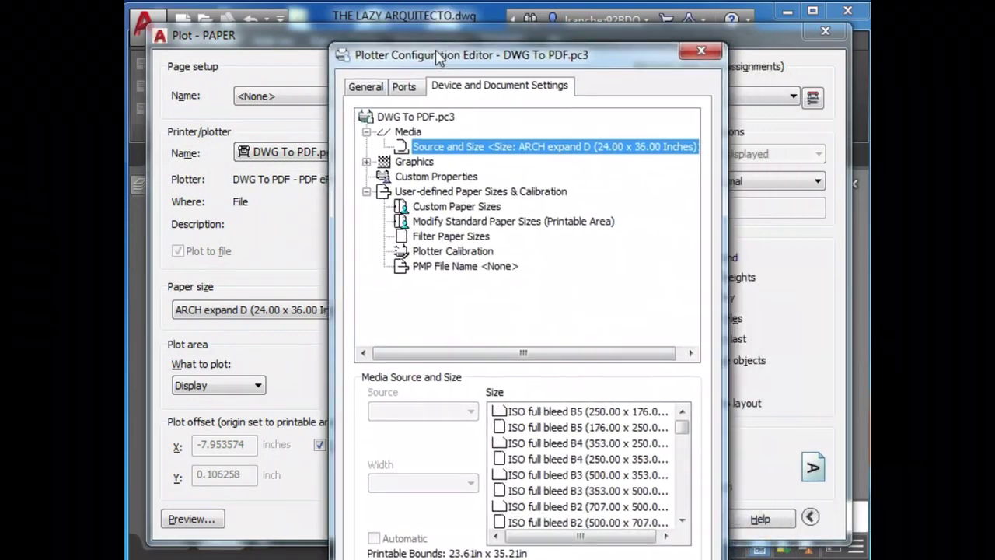
pyautogui.click(430, 237)
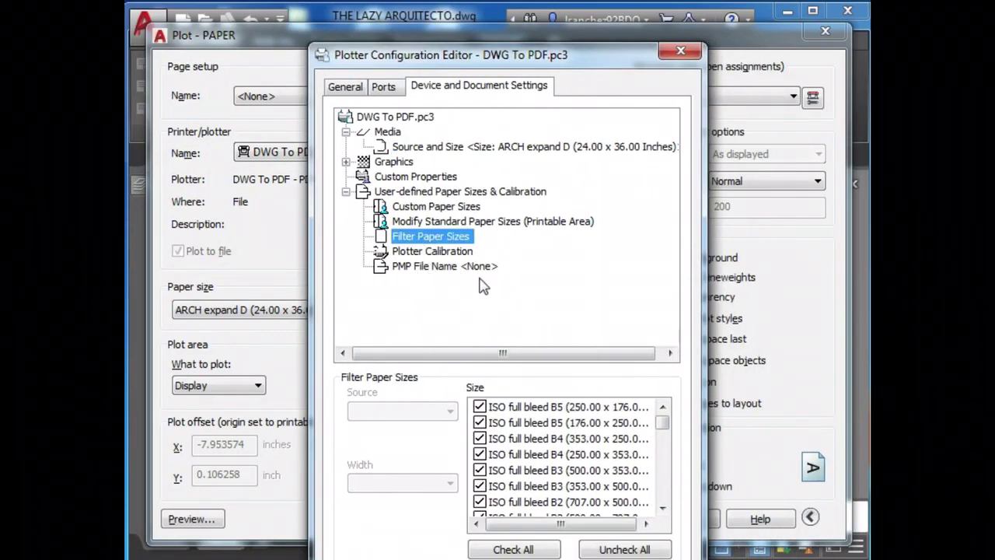
pyautogui.click(624, 549)
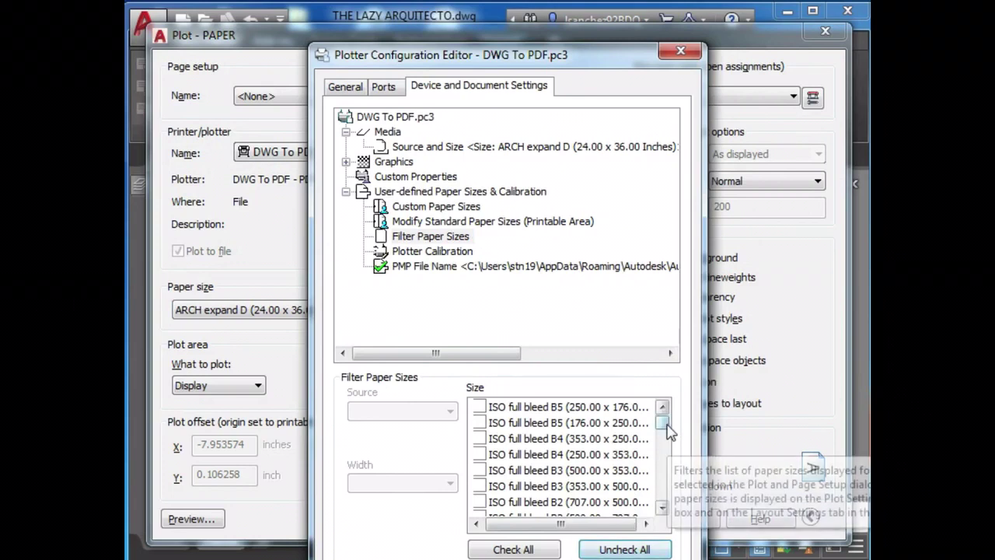
pyautogui.moveTo(662, 422); pyautogui.dragTo(661, 498)
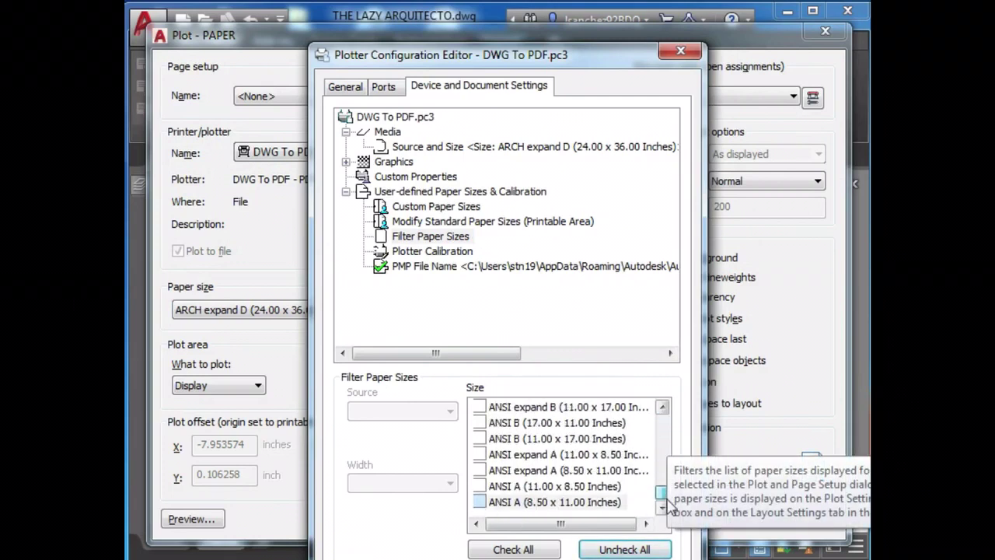
pyautogui.click(479, 502)
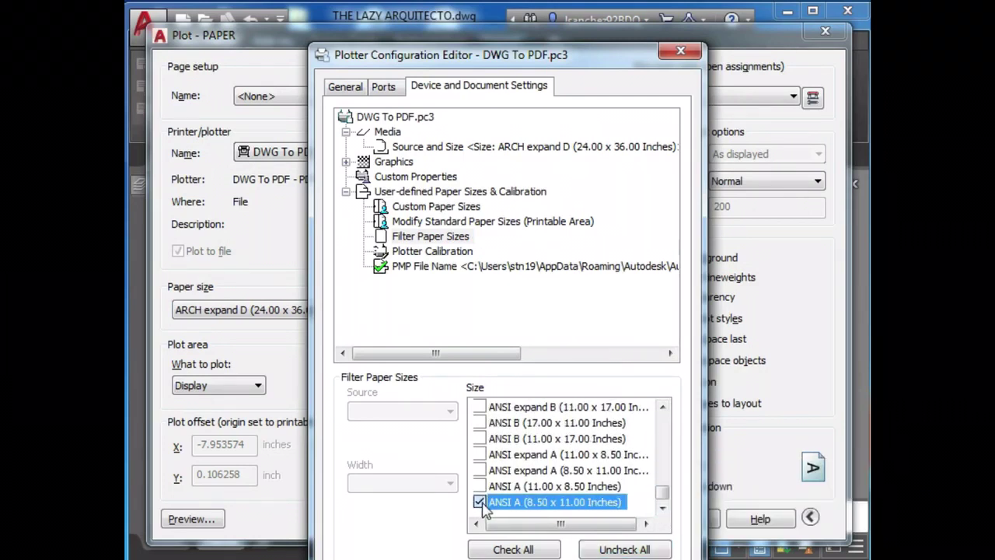
pyautogui.click(479, 439)
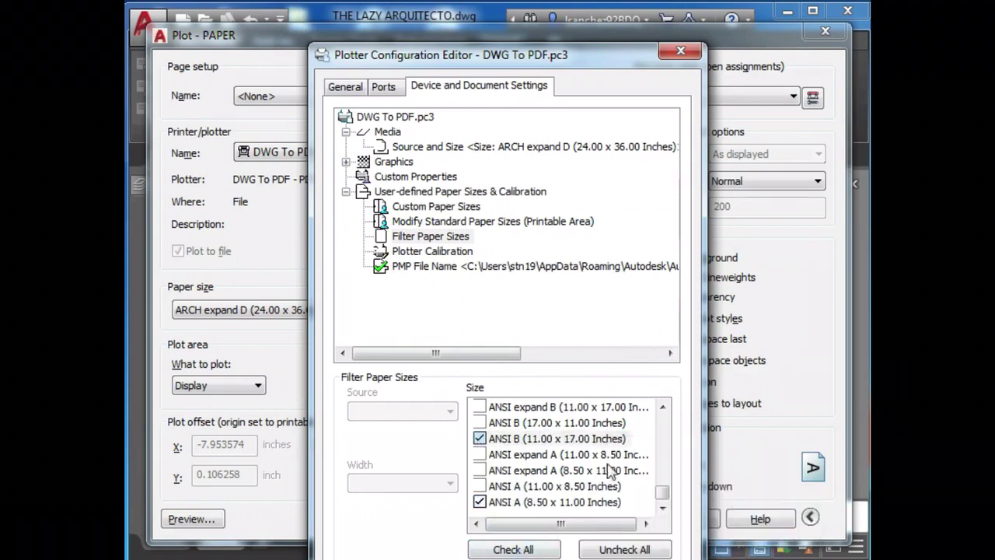
pyautogui.moveTo(523, 59); pyautogui.dragTo(459, 27)
pyautogui.press('Return')
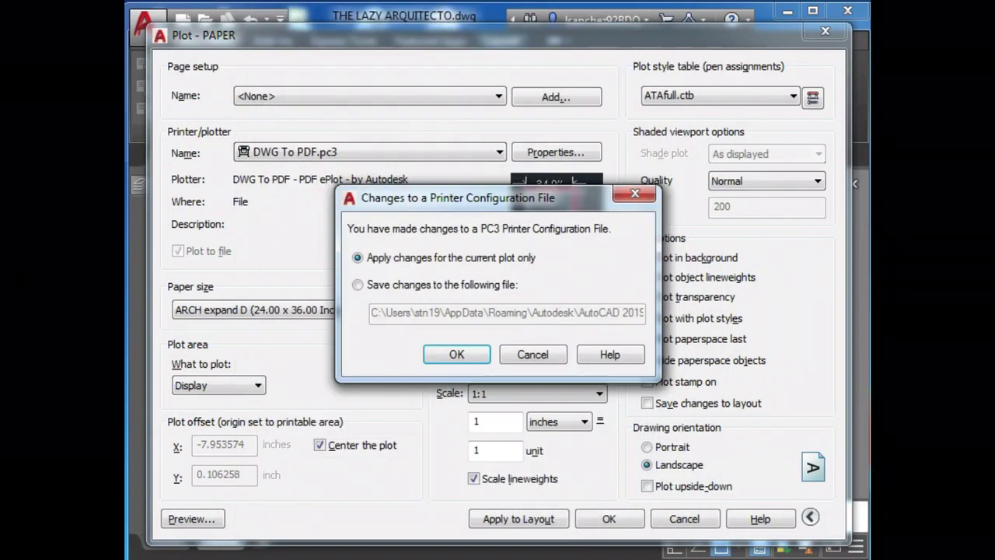
pyautogui.click(359, 285)
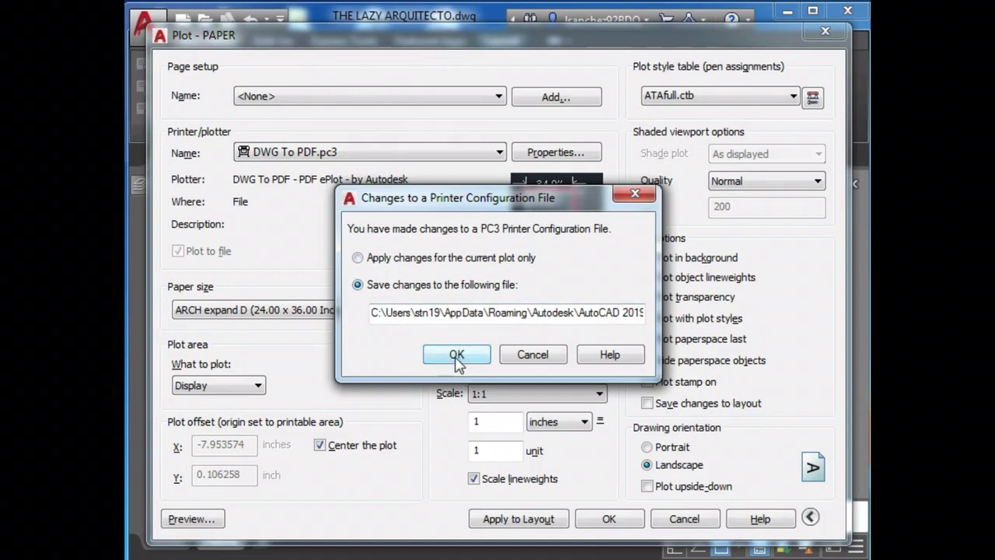
pyautogui.click(456, 355)
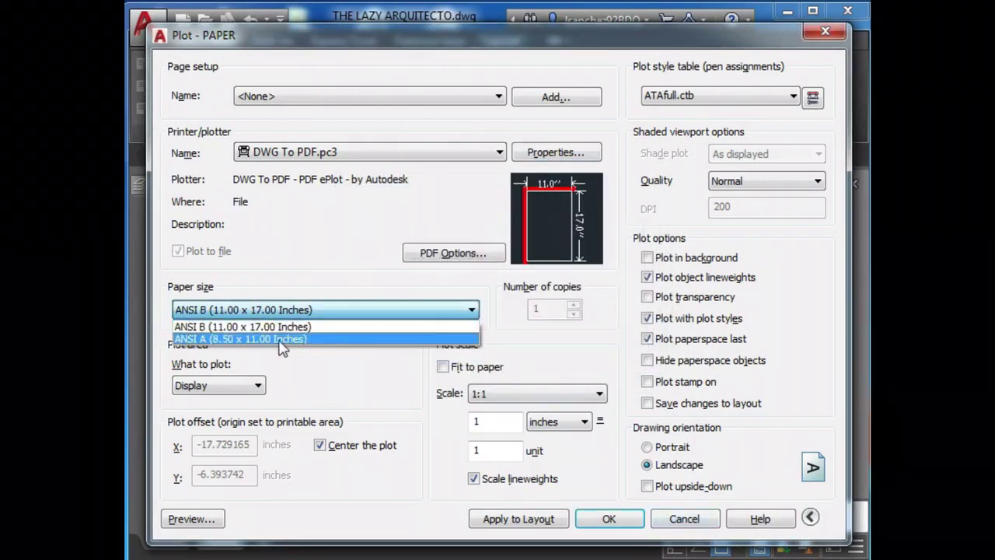
# Step: Cancel the Plot dialog and open -THE LAZY ARQUITECTO-.dwg from the recent drawings
pyautogui.click(685, 521)
pyautogui.click(684, 521)
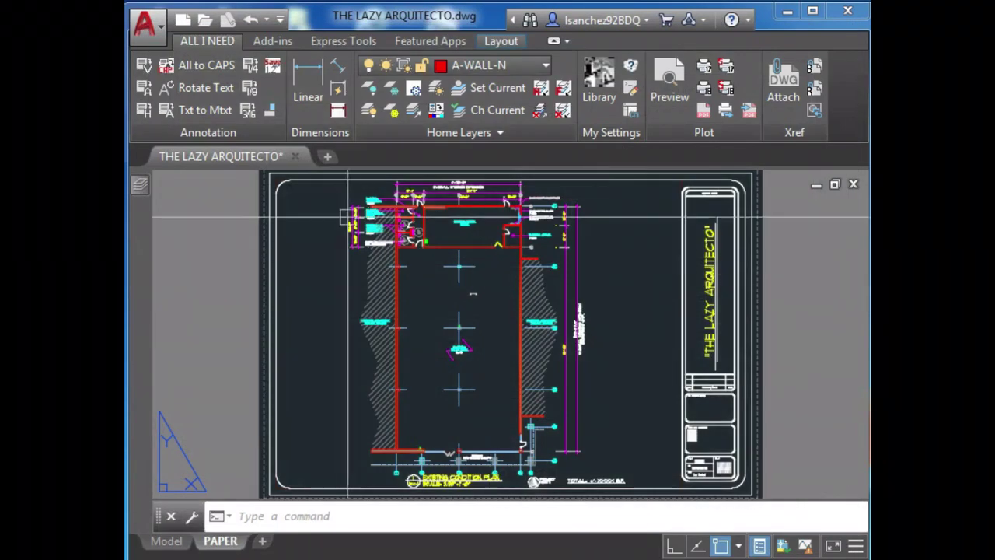
pyautogui.click(145, 25)
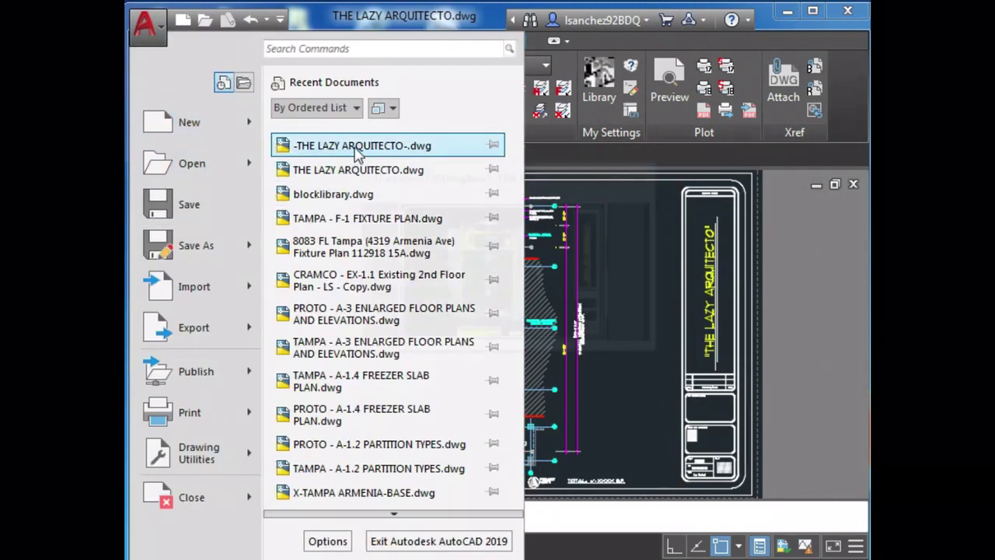
pyautogui.click(358, 149)
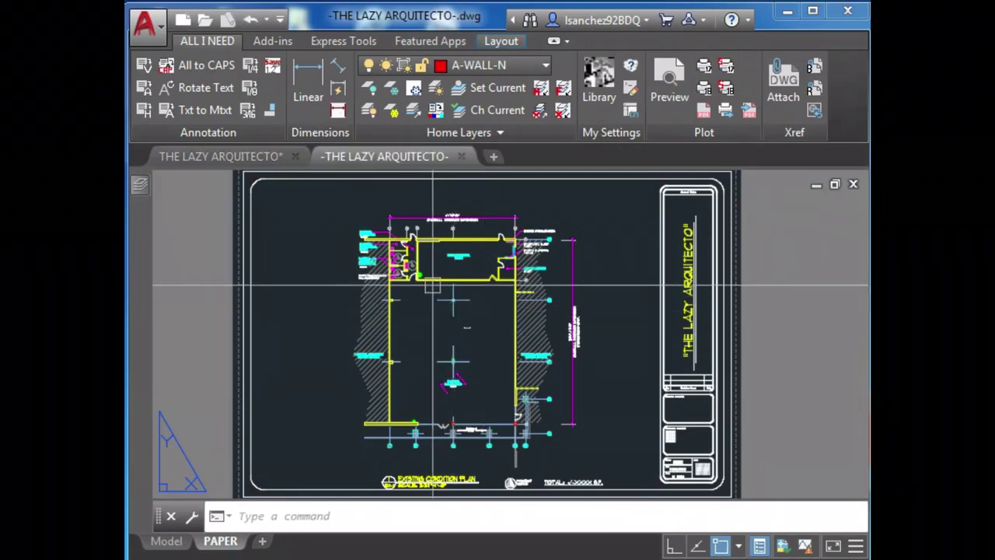
# Step: Bring up Plot for that drawing and dismiss the paper size list without choosing
pyautogui.hotkey('ctrl', 'p')
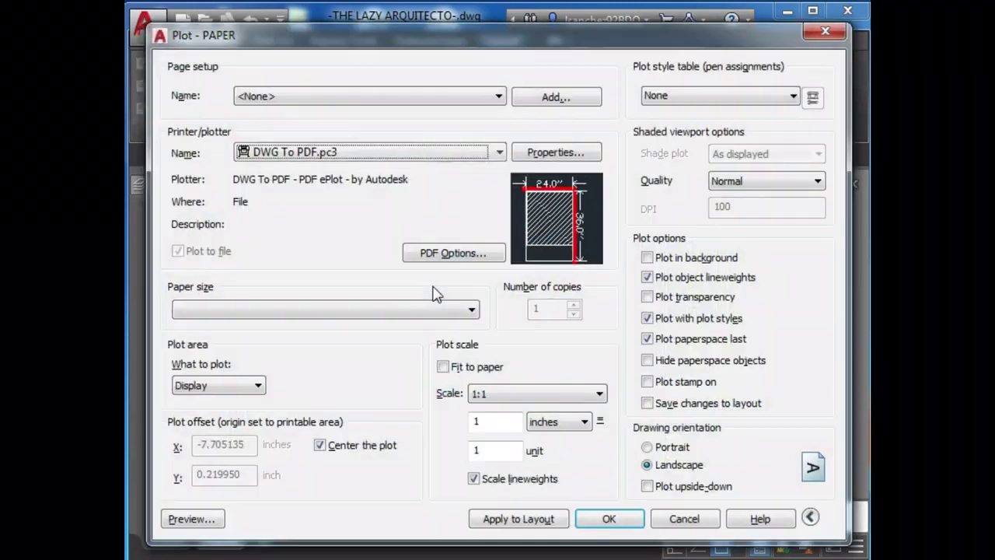
pyautogui.click(384, 311)
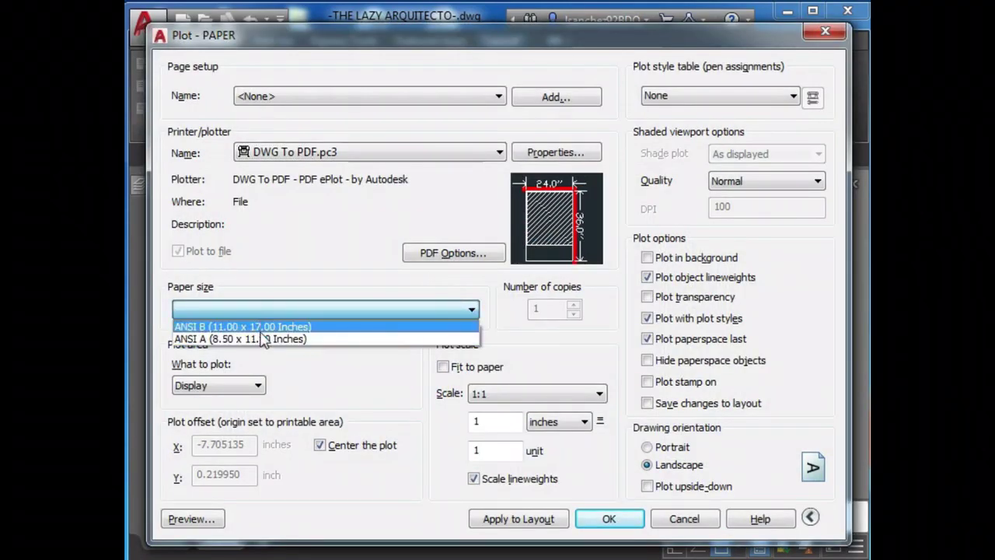
pyautogui.click(679, 517)
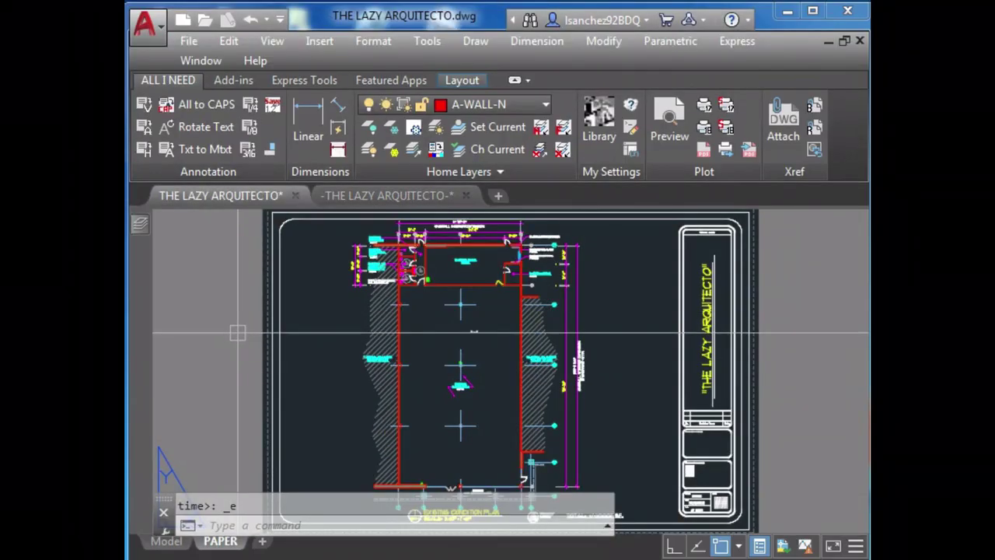
# Step: Check the Plot style table list, where ATAfull.ctb shows as missing
pyautogui.hotkey('ctrl', 'p')
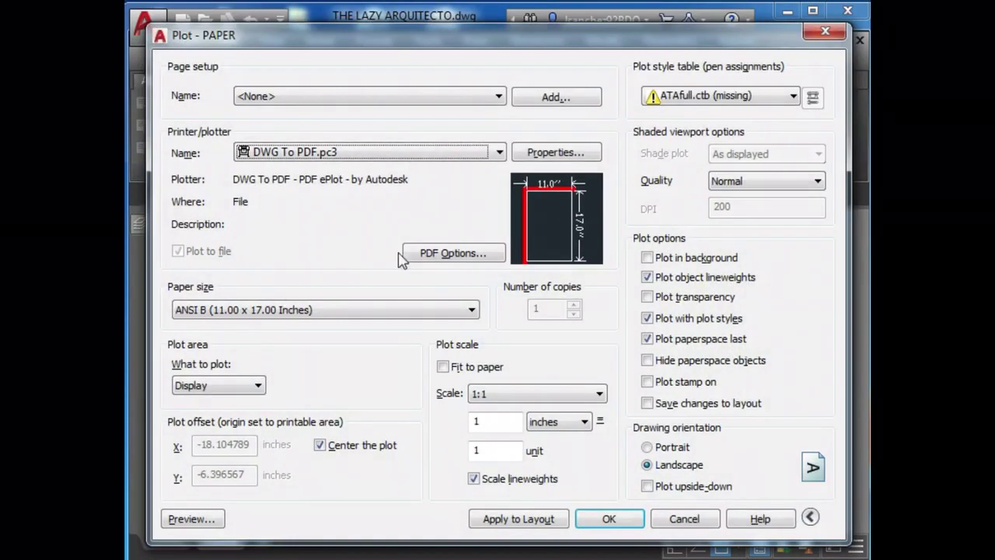
pyautogui.click(681, 110)
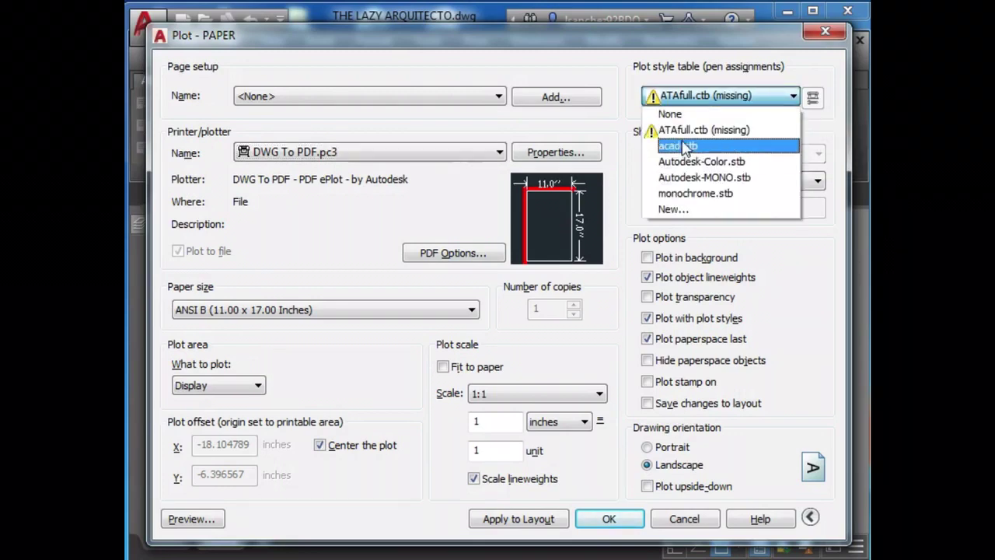
pyautogui.click(688, 108)
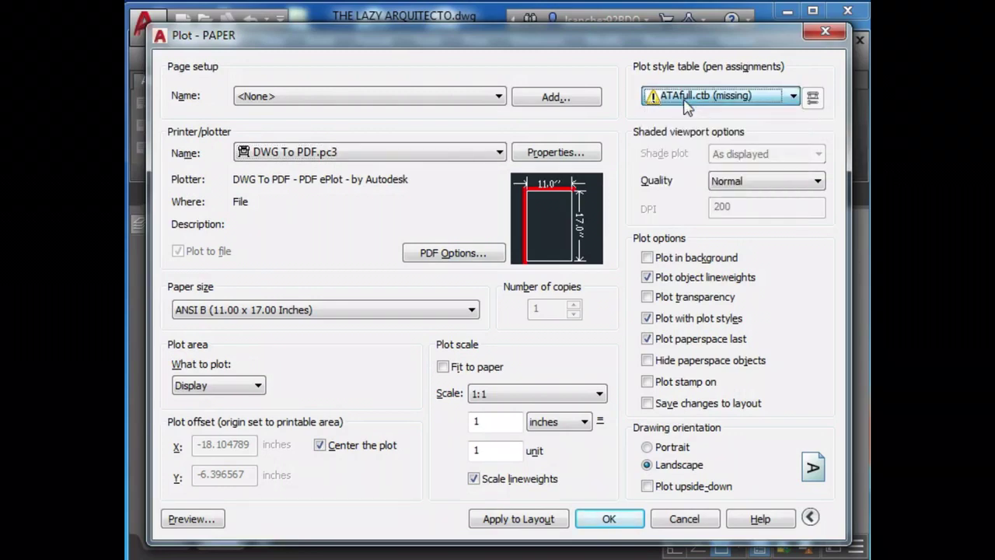
# Step: Close the Plot dialog and open the plot style tables folder via the Plot Style Manager
pyautogui.click(824, 32)
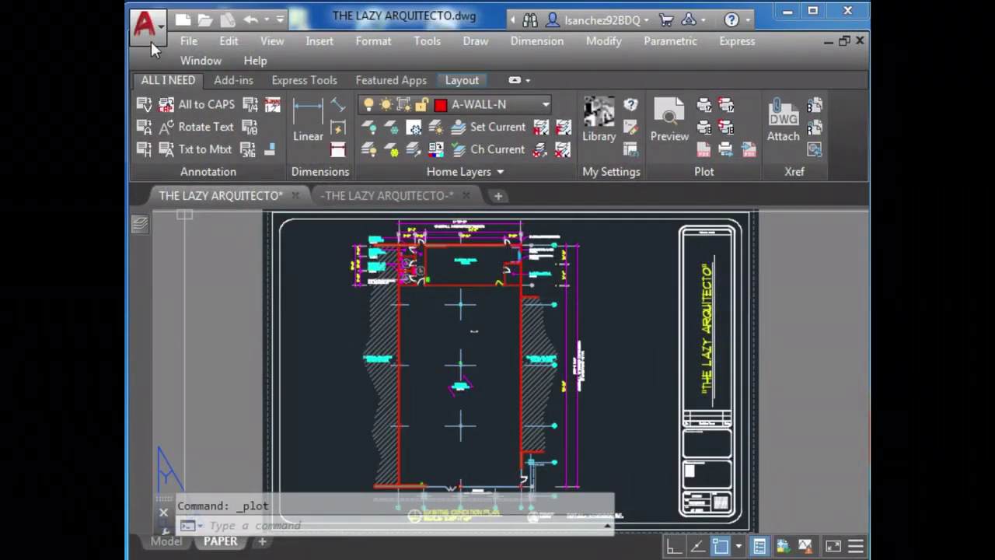
pyautogui.click(187, 43)
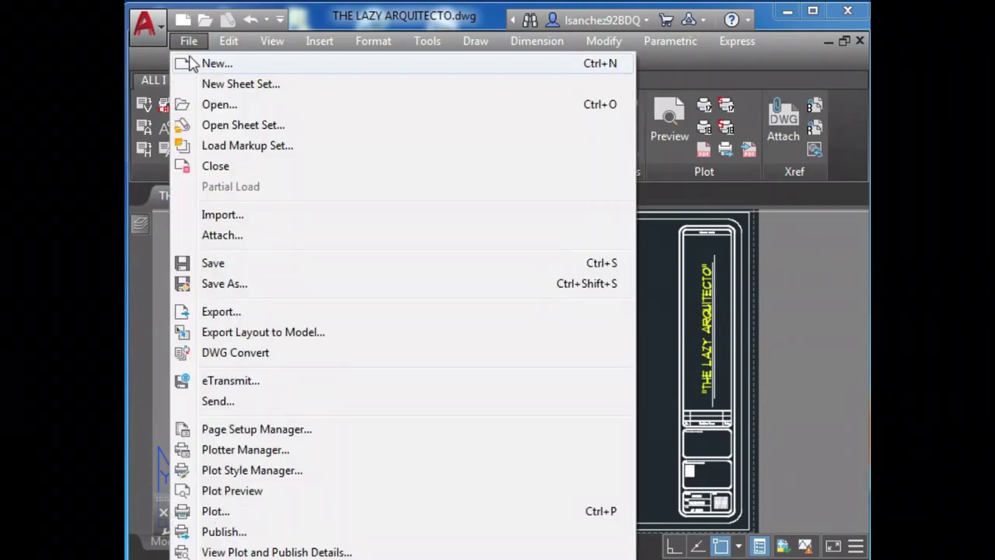
pyautogui.click(233, 451)
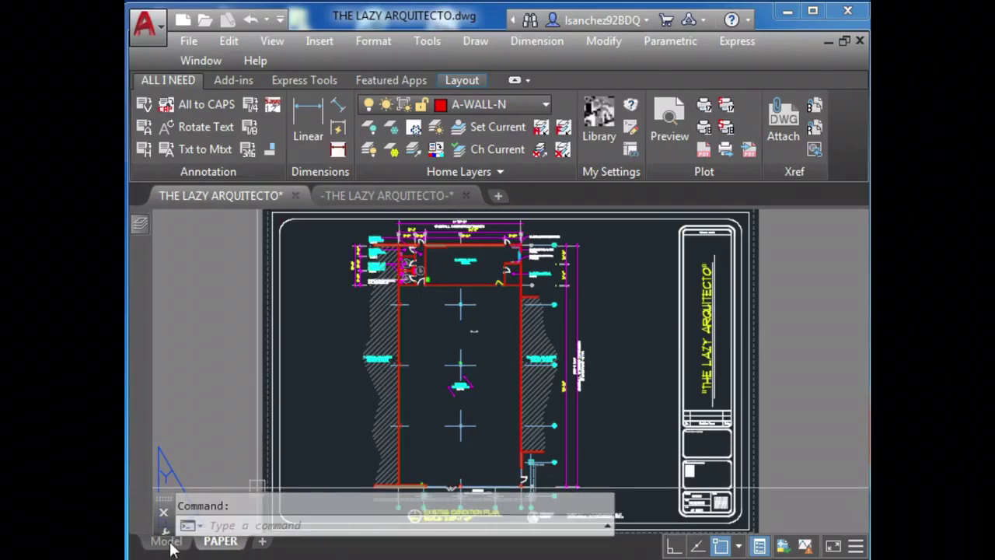
# Step: In Model space, zoom to extents and change PSTYLEPOLICY from 0 to 1
pyautogui.click(168, 543)
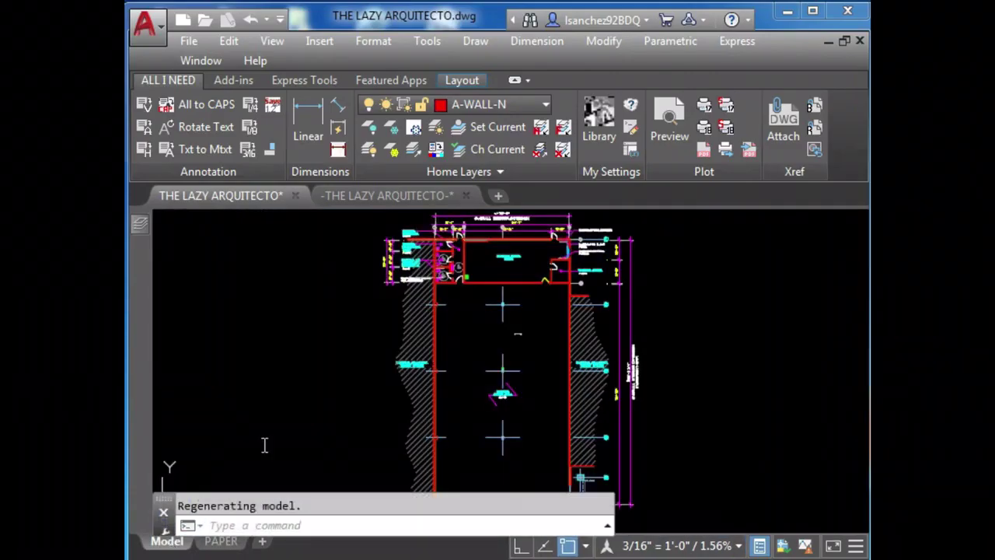
pyautogui.middleClick(343, 370)
pyautogui.middleClick(343, 370)
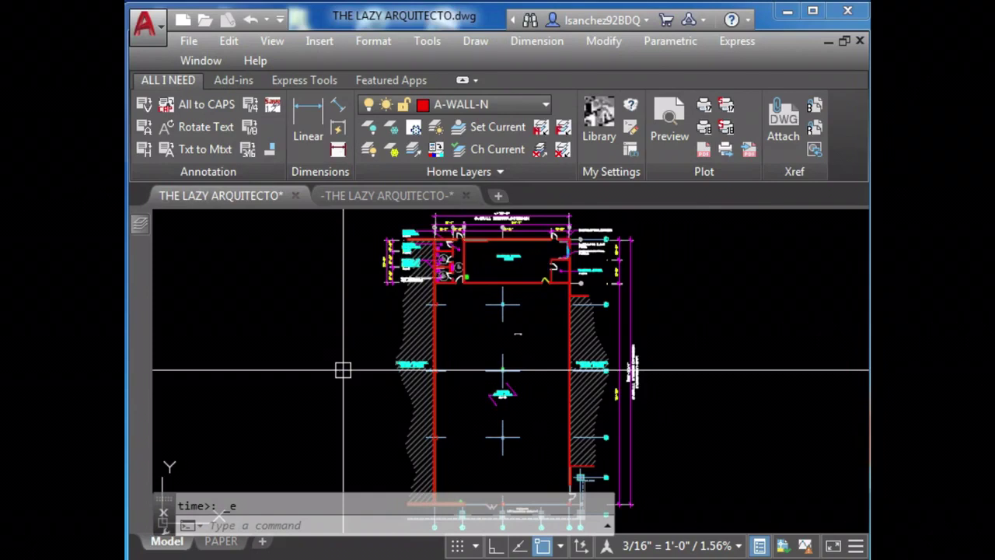
pyautogui.write('p')
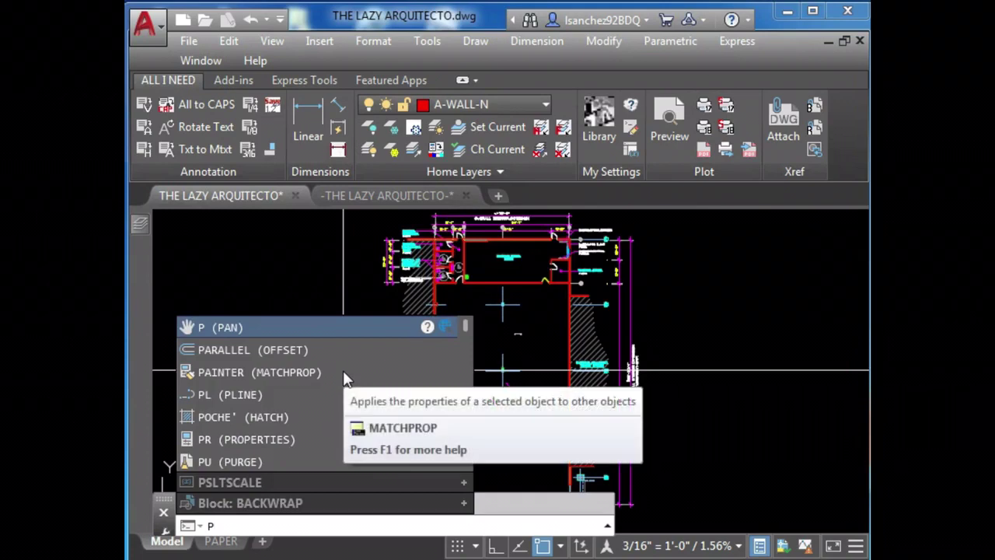
pyautogui.write('styl')
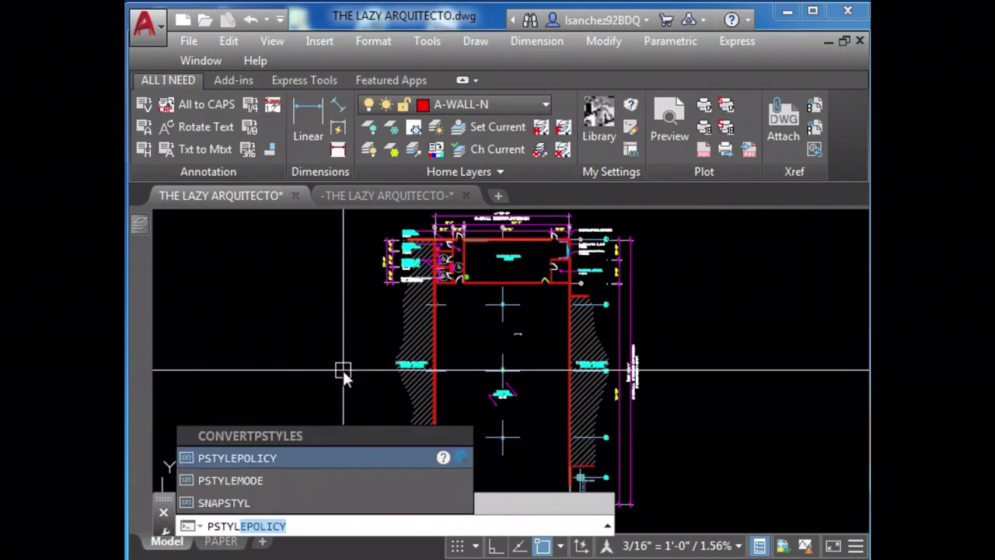
pyautogui.write('ep')
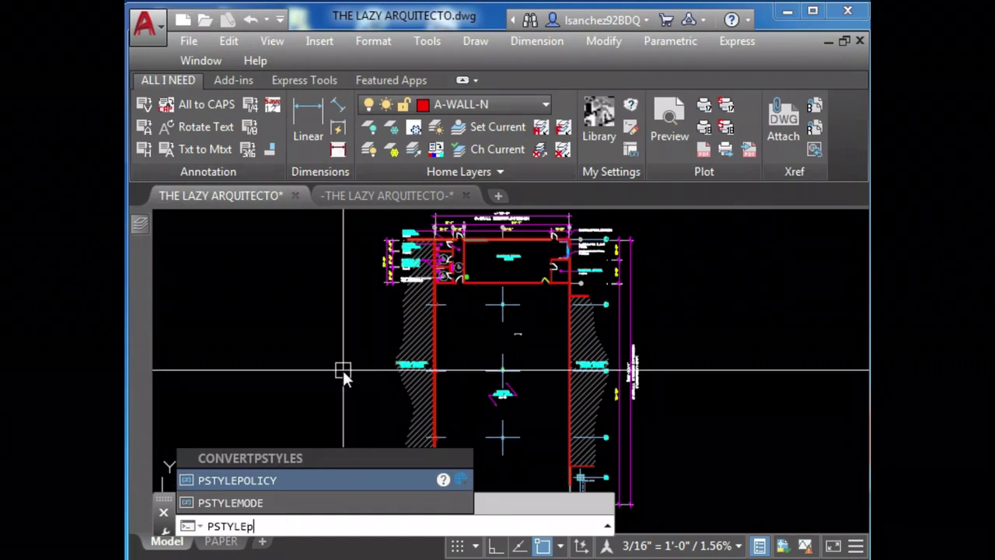
pyautogui.press('Return')
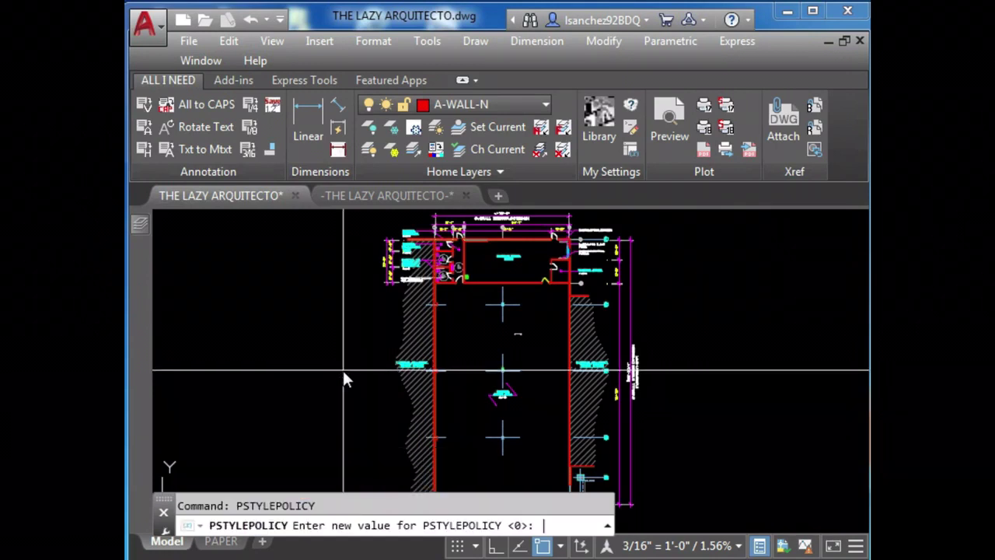
pyautogui.write('1')
pyautogui.press('Return')
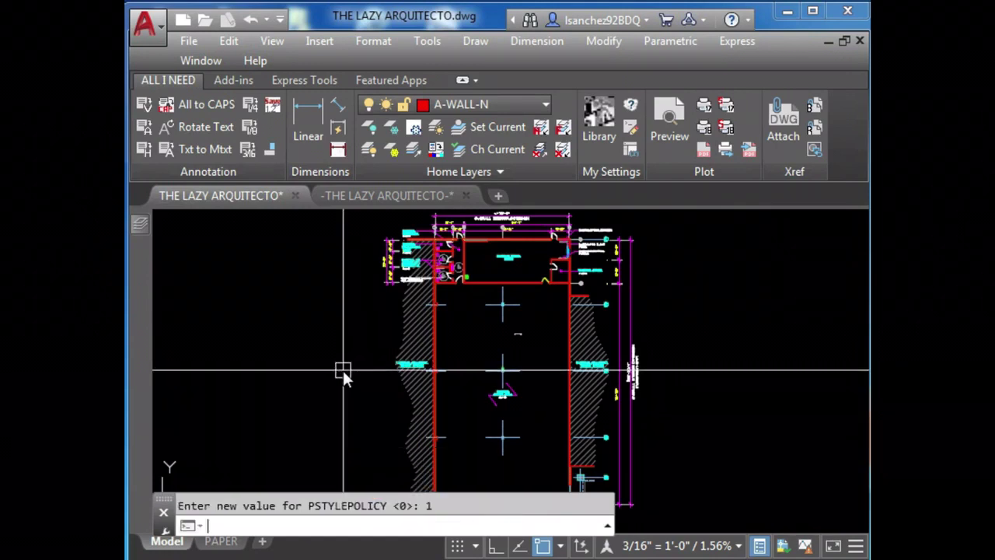
# Step: Convert the PAPER layout to colour-dependent plot styles with CONVERTPSTYLES, then list the plot style tables
pyautogui.click(221, 542)
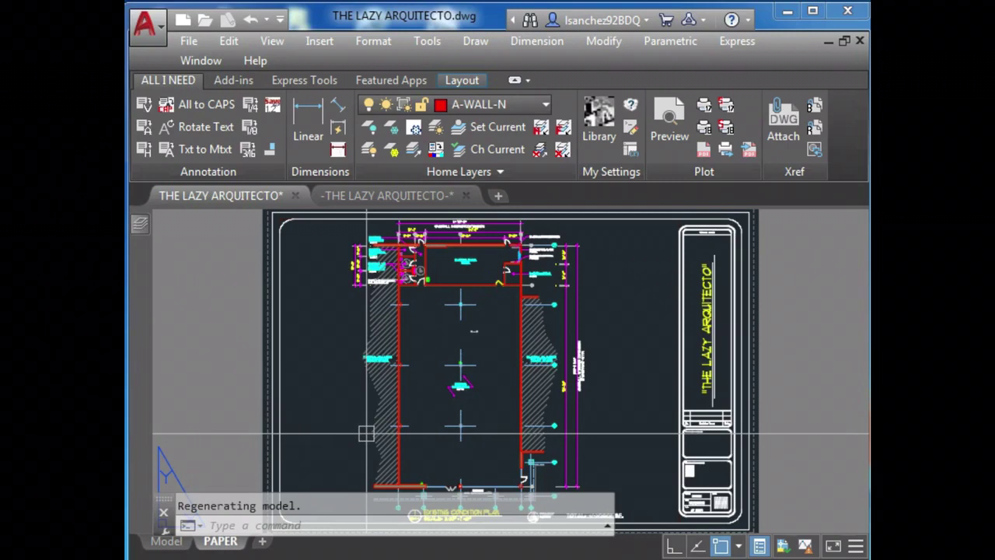
pyautogui.write('con')
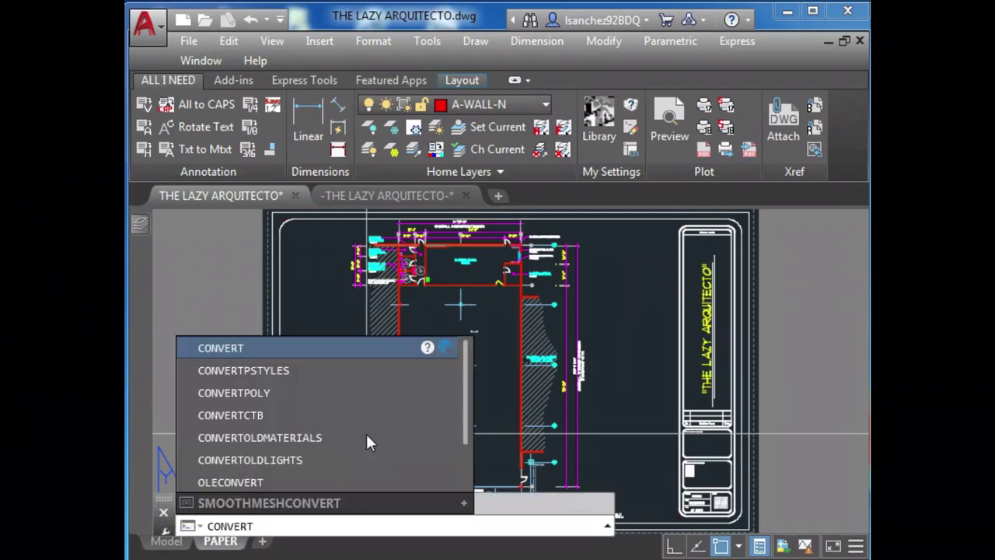
pyautogui.write('vertp')
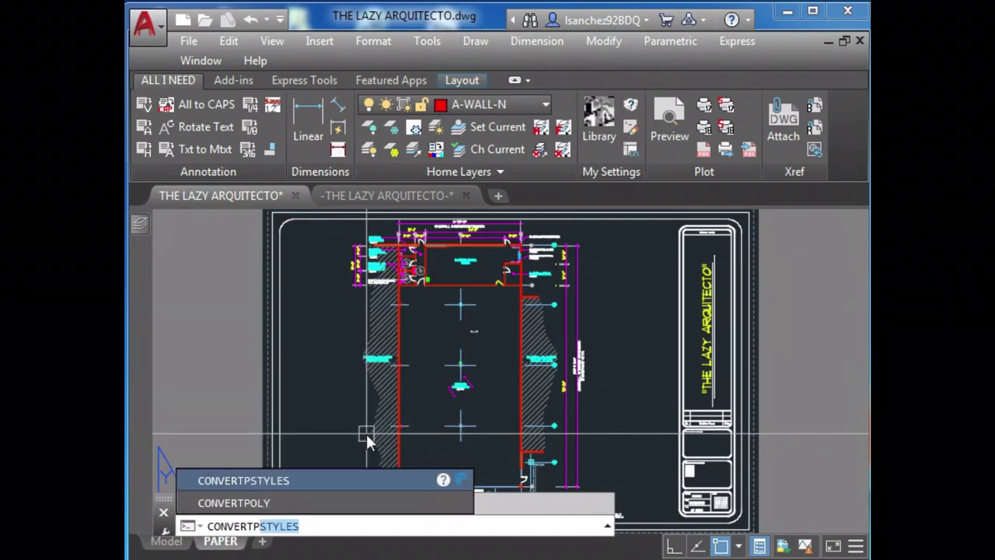
pyautogui.write('s')
pyautogui.press('Return')
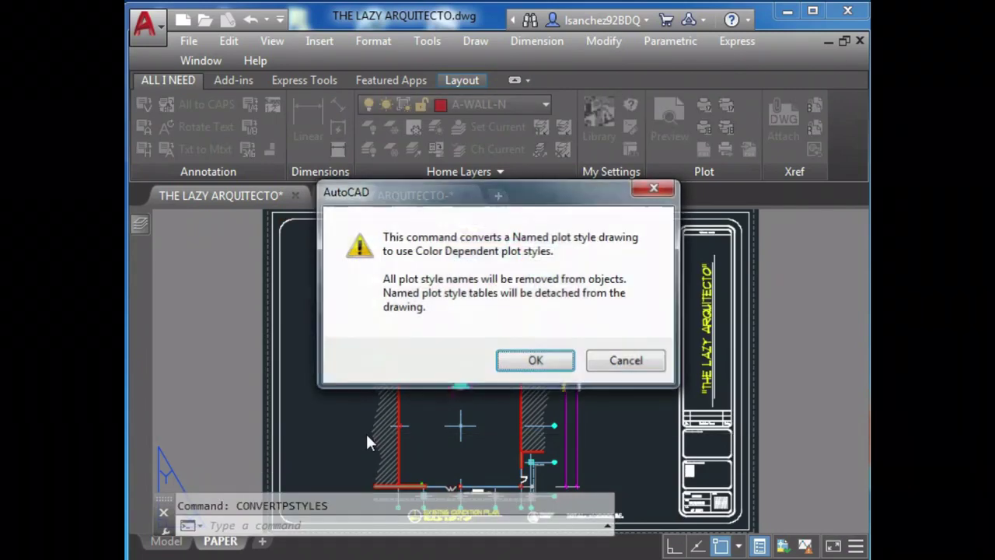
pyautogui.click(534, 362)
pyautogui.hotkey('ctrl', 'p')
pyautogui.click(695, 96)
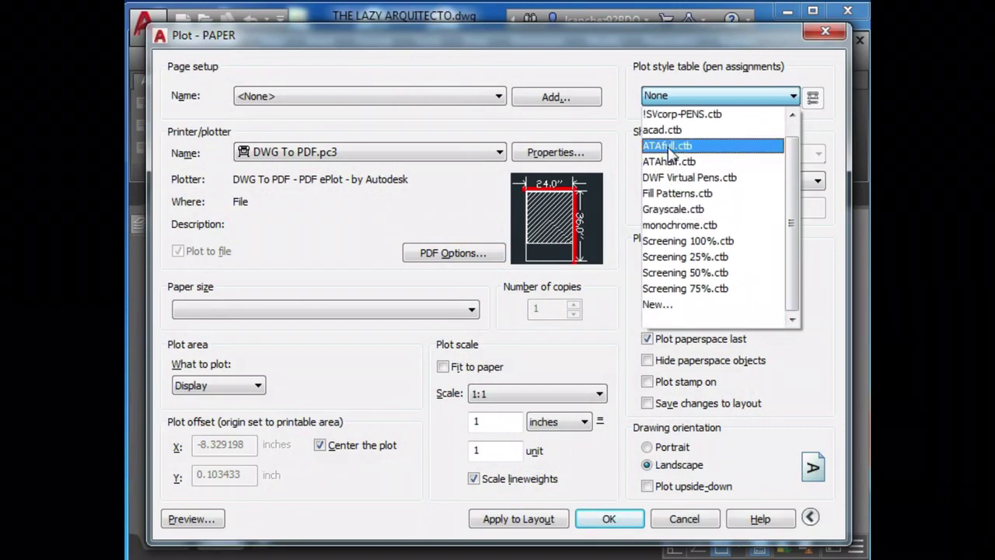
# Step: Choose ATAfull.ctb as the plot style table and close the plot settings
pyautogui.click(667, 145)
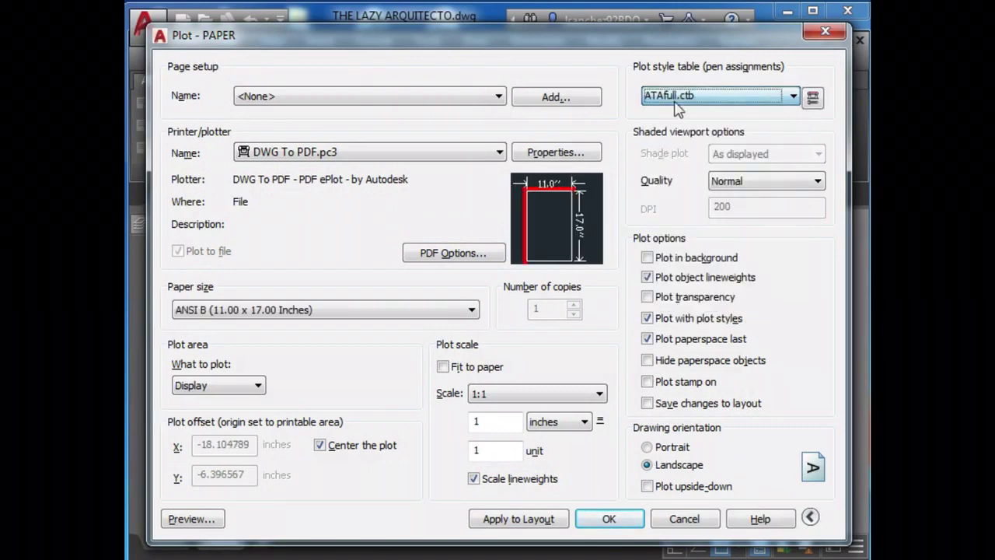
pyautogui.click(699, 525)
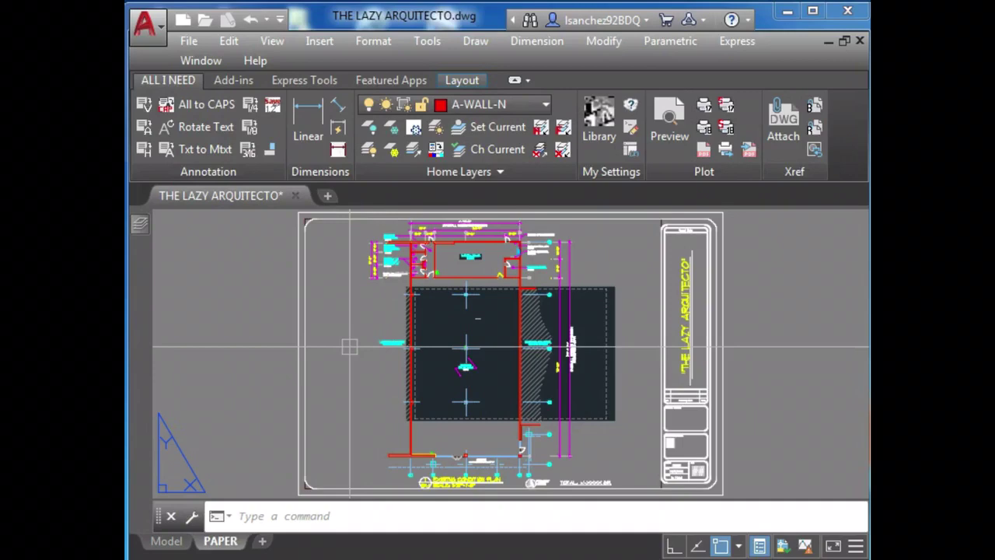
# Step: Preview the PAPER layout plotting Extents, fitted to paper at 1 inch = 2.203 units
pyautogui.hotkey('ctrl', 'p')
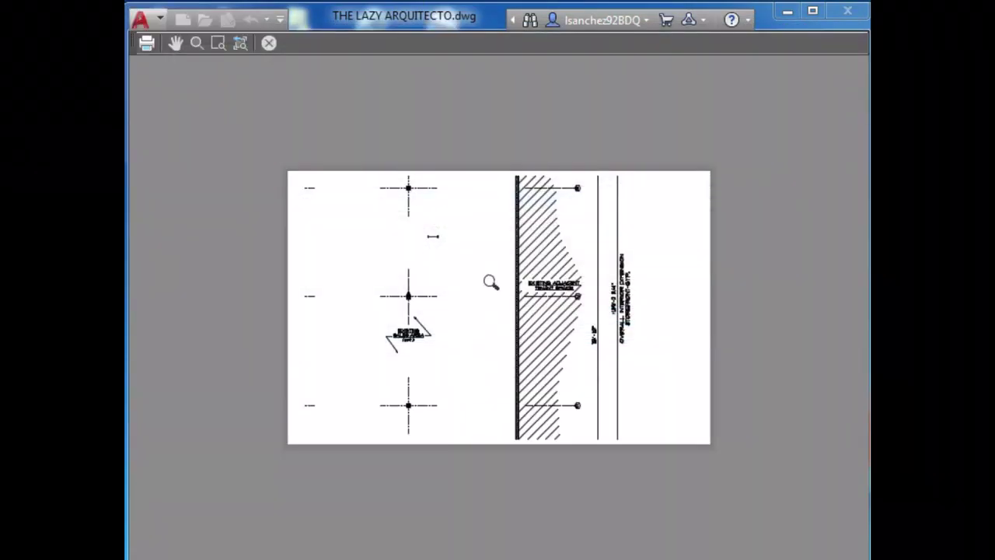
pyautogui.press('Escape')
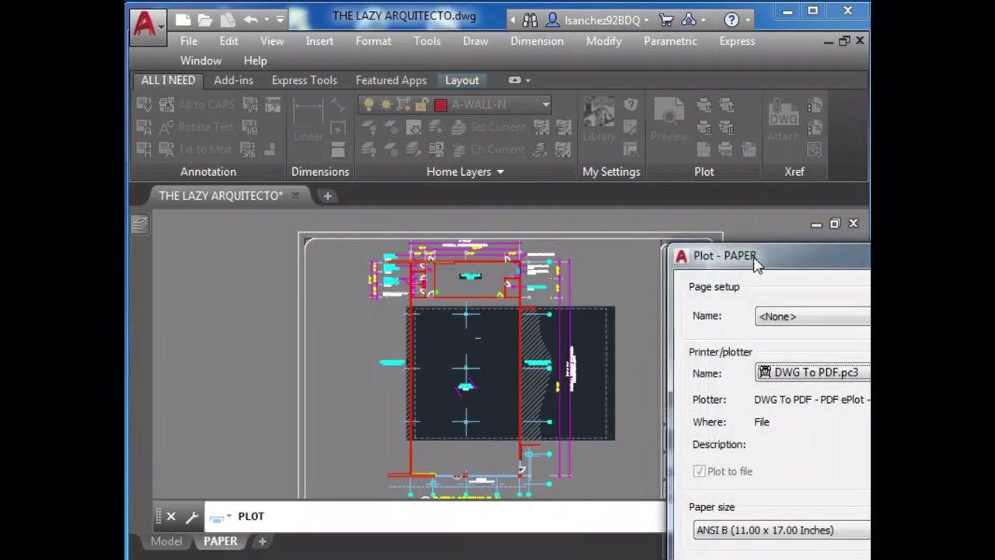
pyautogui.moveTo(749, 261); pyautogui.dragTo(254, 37)
pyautogui.click(243, 381)
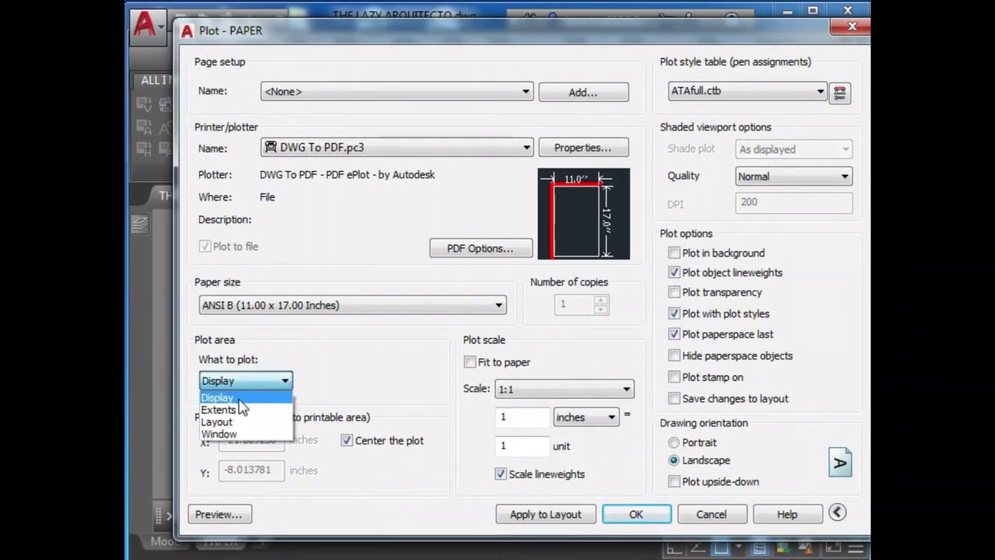
pyautogui.click(470, 361)
pyautogui.click(218, 514)
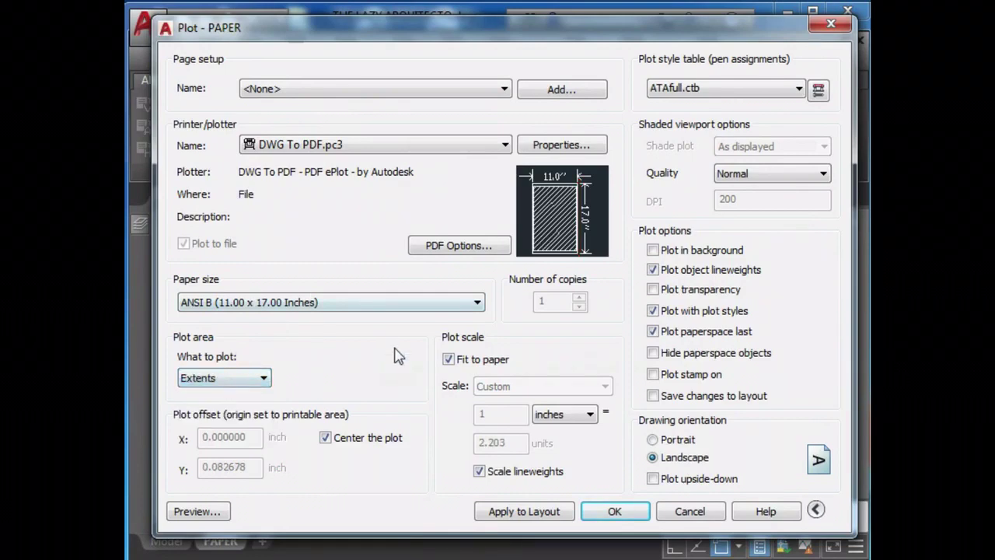
pyautogui.click(220, 510)
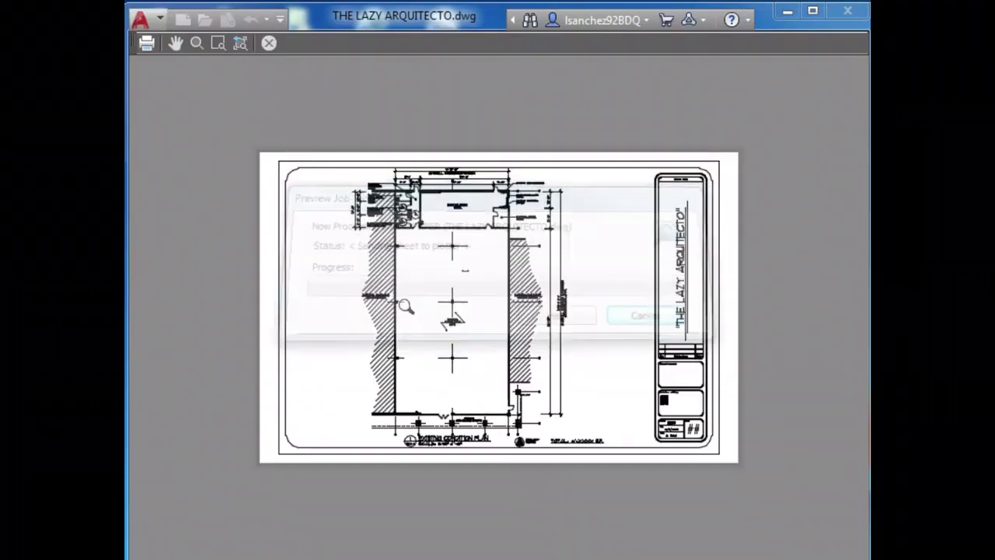
pyautogui.scroll(2, 451, 304)
pyautogui.press('Escape')
pyautogui.moveTo(704, 254); pyautogui.dragTo(230, 36)
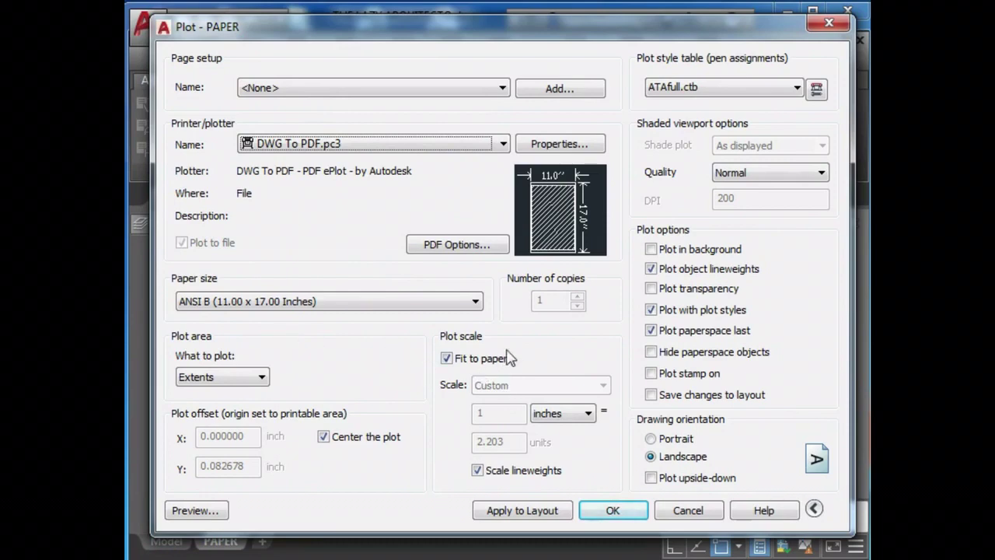
pyautogui.click(685, 509)
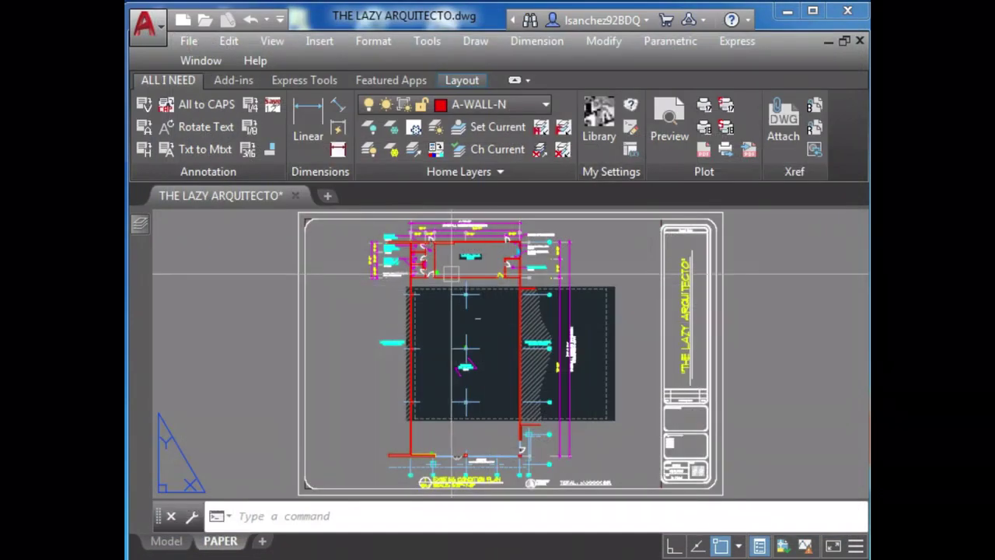
pyautogui.moveTo(456, 279); pyautogui.dragTo(440, 345, button='middle')
pyautogui.moveTo(358, 334); pyautogui.dragTo(343, 351, button='middle')
pyautogui.write('d')
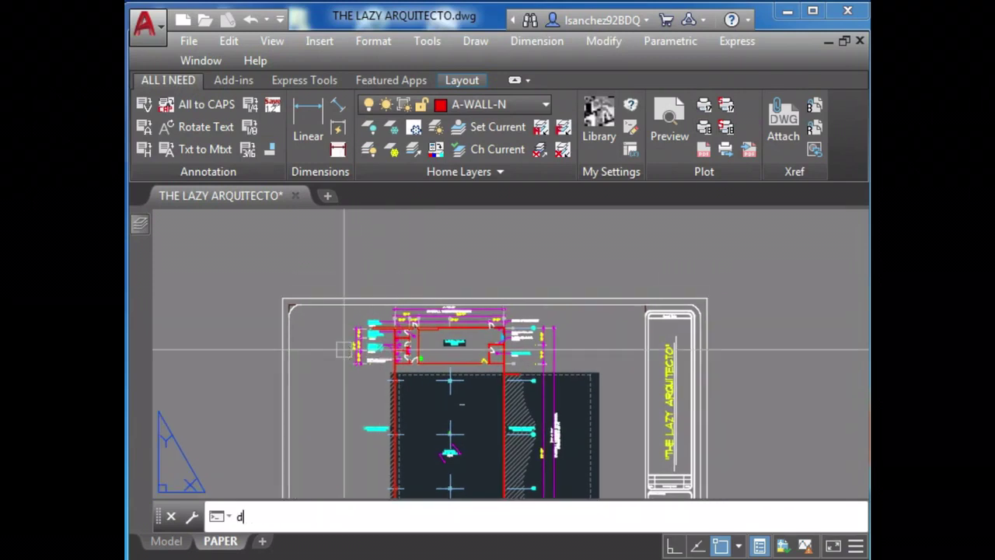
pyautogui.write('li')
pyautogui.press('Return')
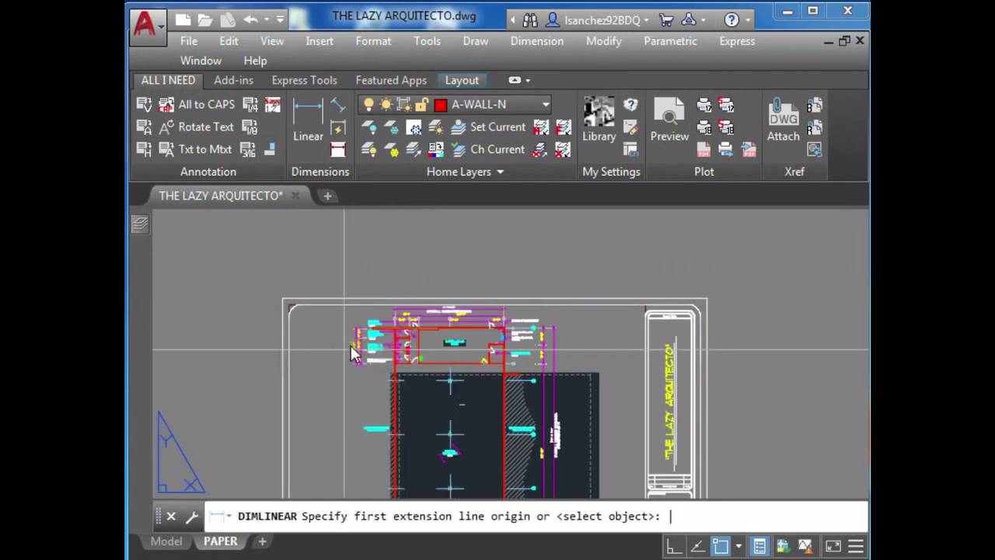
pyautogui.click(285, 298)
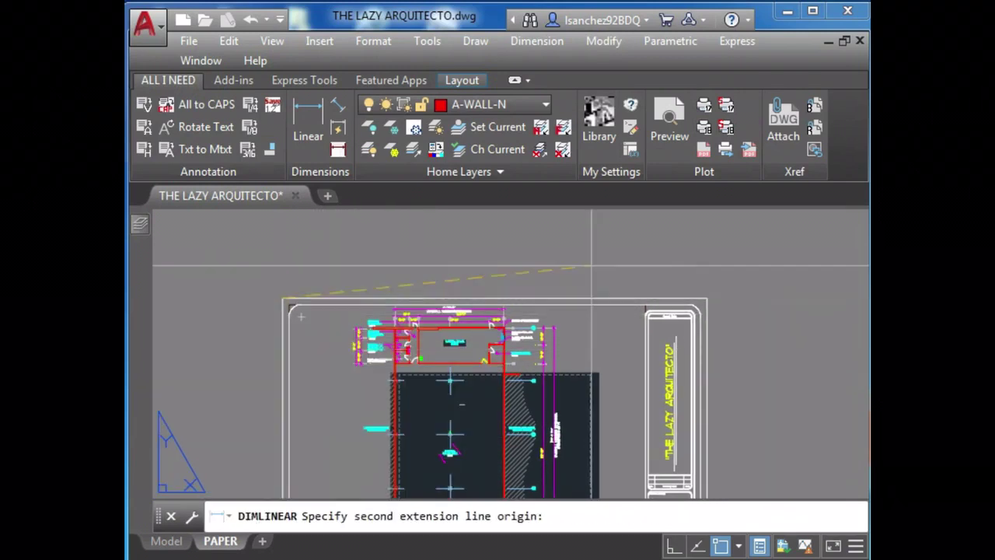
pyautogui.click(706, 299)
pyautogui.moveTo(695, 271); pyautogui.dragTo(698, 374, button='middle')
pyautogui.scroll(-2, 679, 356)
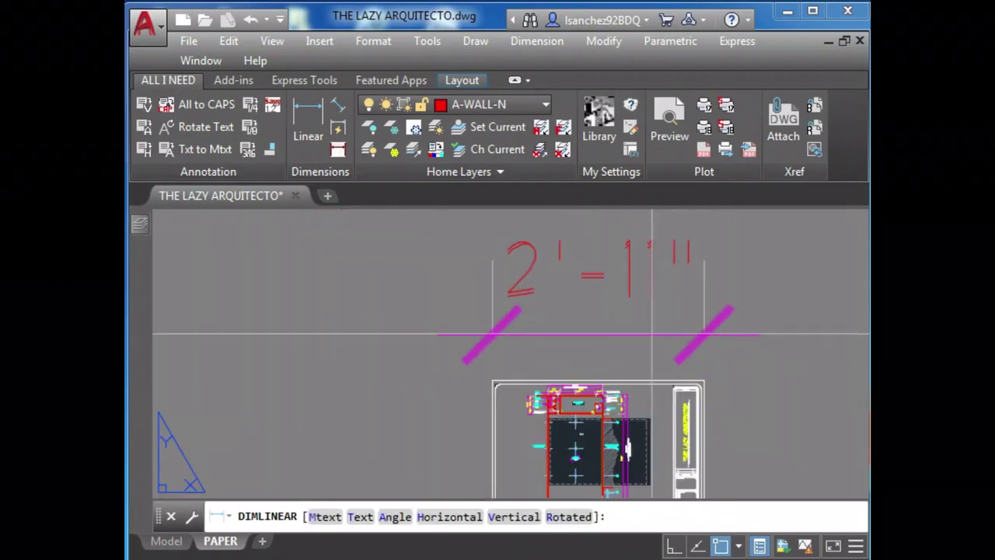
pyautogui.press('Escape')
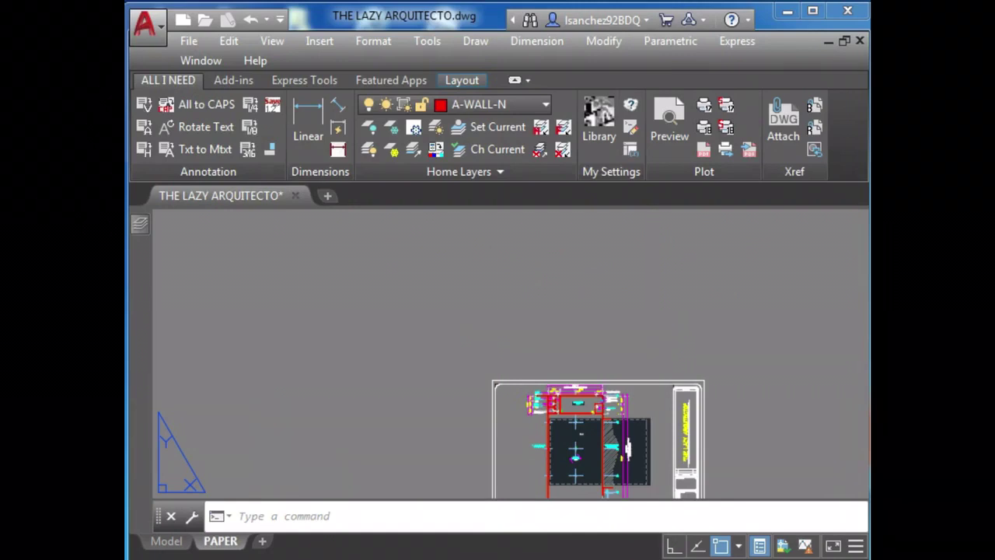
# Step: Open the PAPER layout's current page setup for editing in the Page Setup Manager
pyautogui.middleClick(651, 324)
pyautogui.middleClick(650, 324)
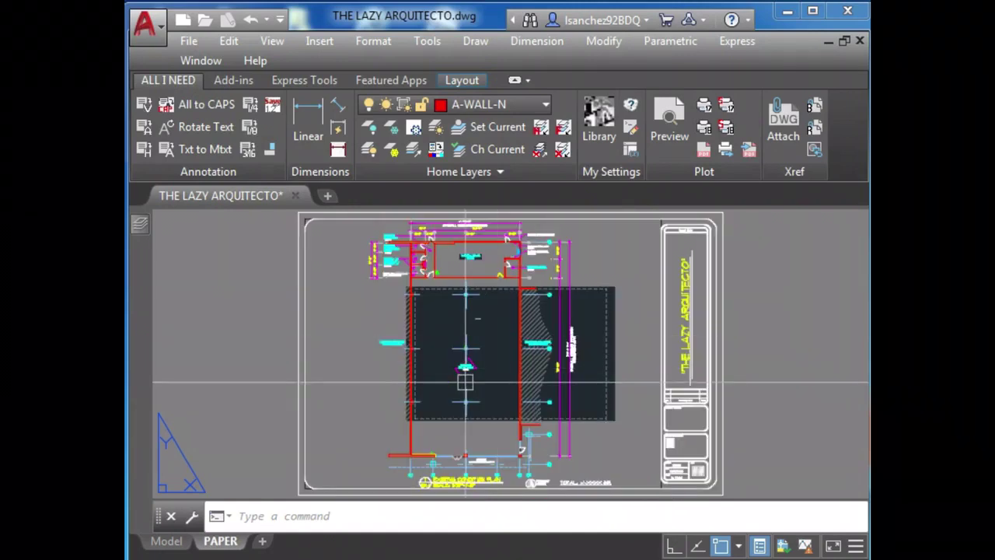
pyautogui.rightClick(227, 541)
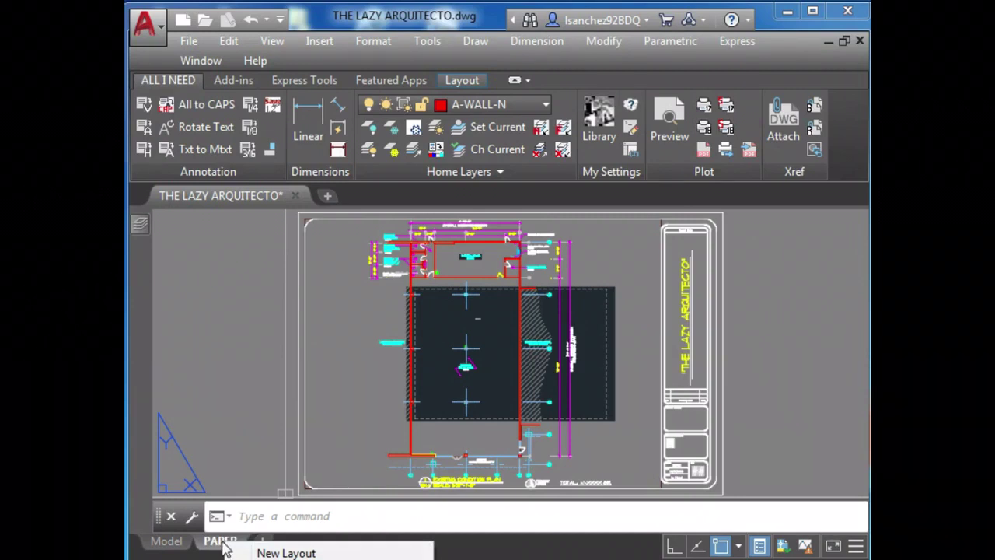
pyautogui.rightClick(221, 542)
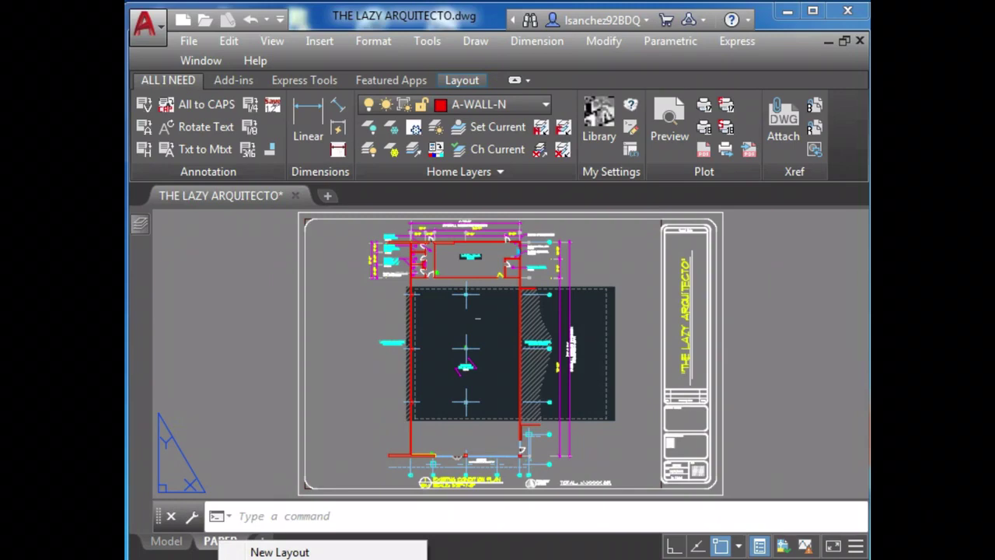
pyautogui.click(295, 558)
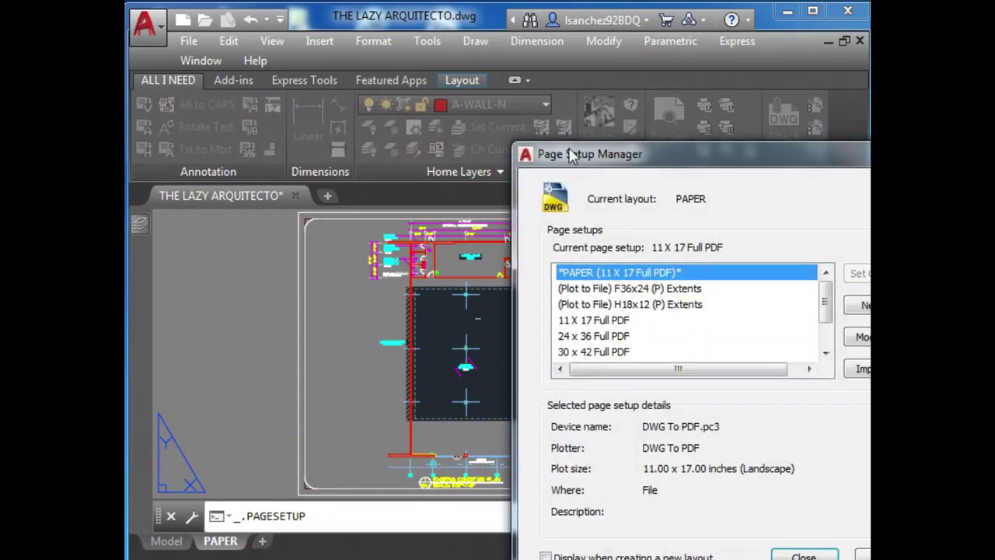
pyautogui.moveTo(587, 162); pyautogui.dragTo(375, 112)
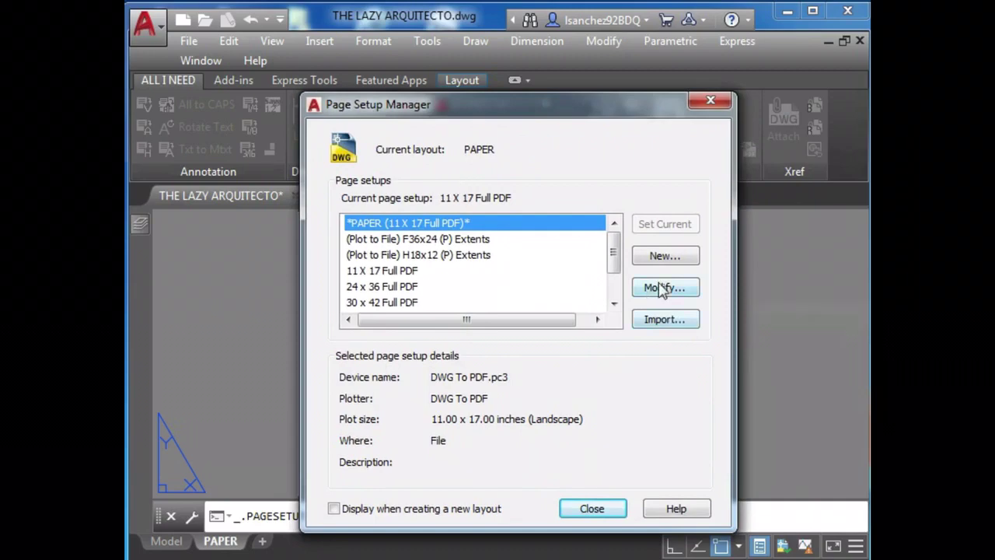
pyautogui.click(663, 289)
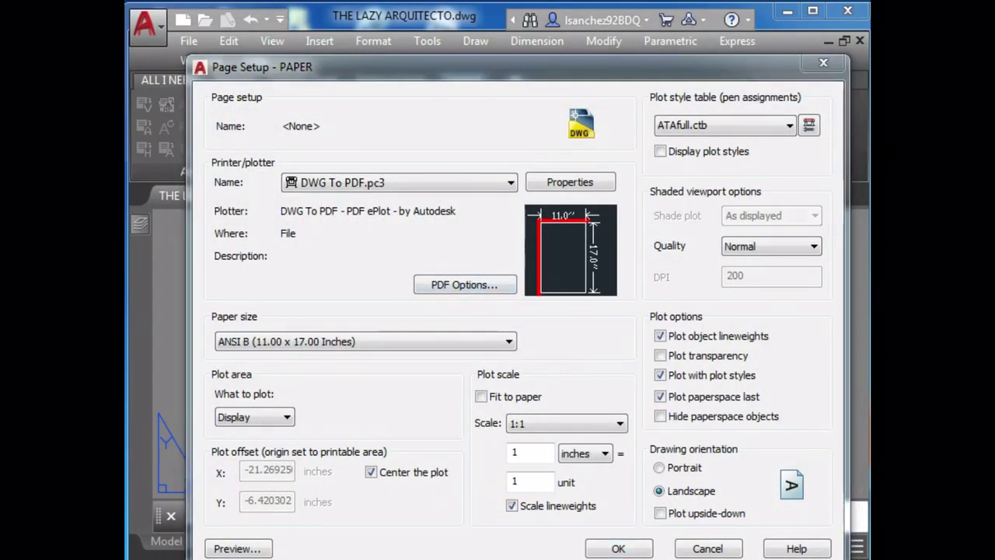
# Step: Set paper size to ARCH D (24 x 36 in), plotting Extents at 1:1, and preview it
pyautogui.click(319, 342)
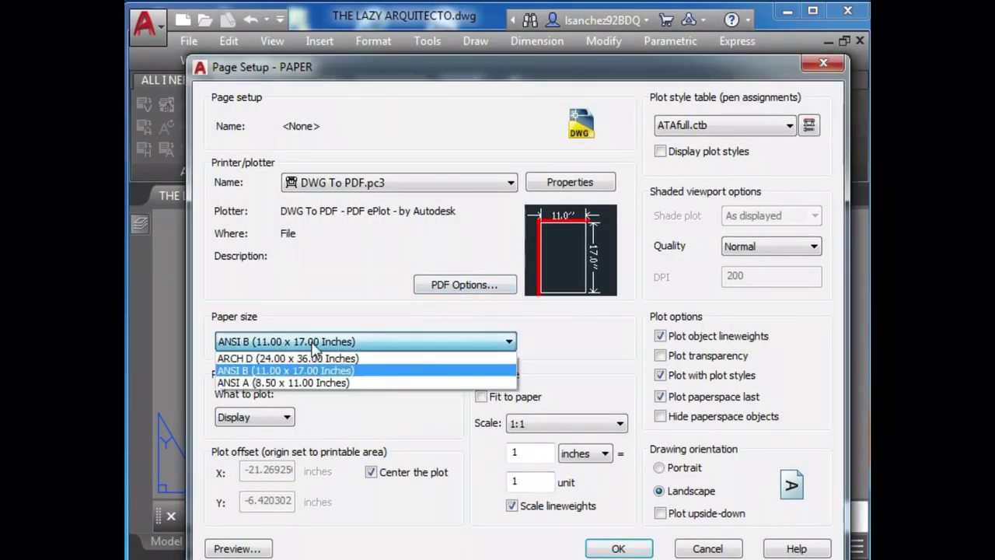
pyautogui.click(321, 360)
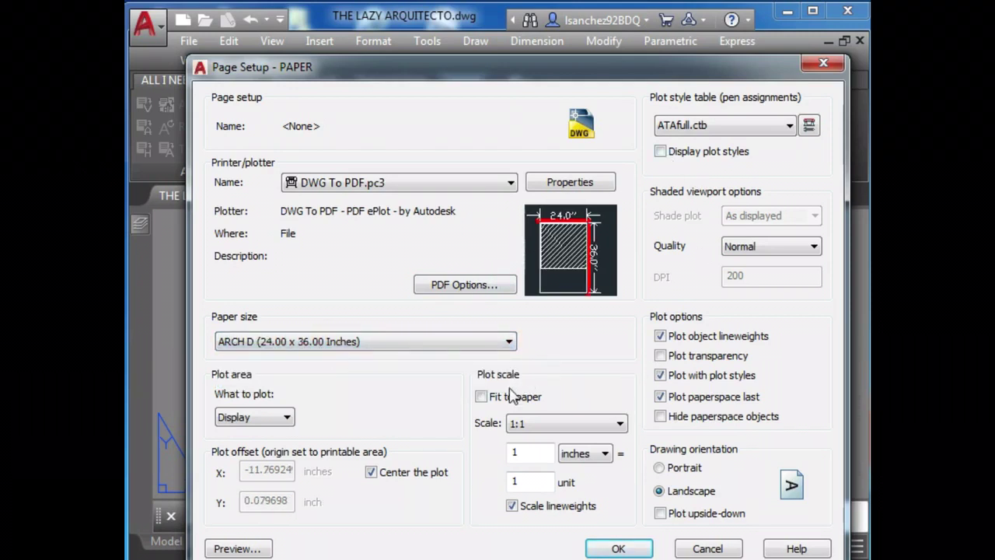
pyautogui.click(257, 418)
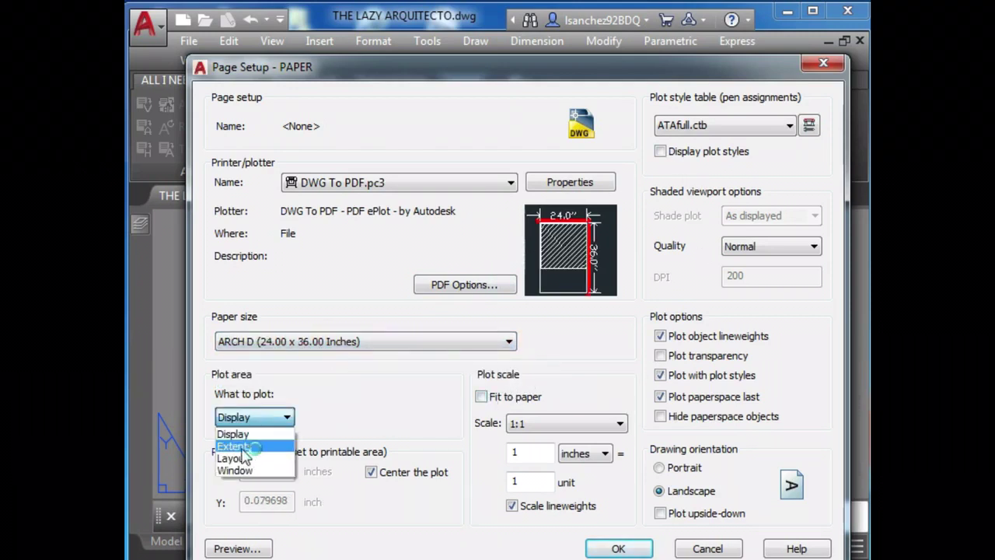
pyautogui.click(242, 447)
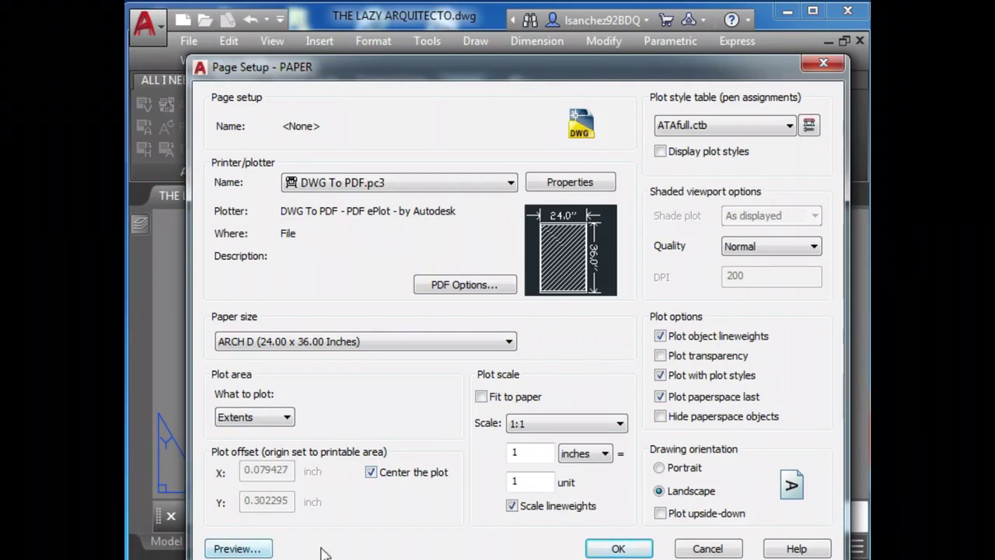
pyautogui.click(237, 548)
pyautogui.scroll(3, 385, 314)
pyautogui.scroll(-5, 385, 315)
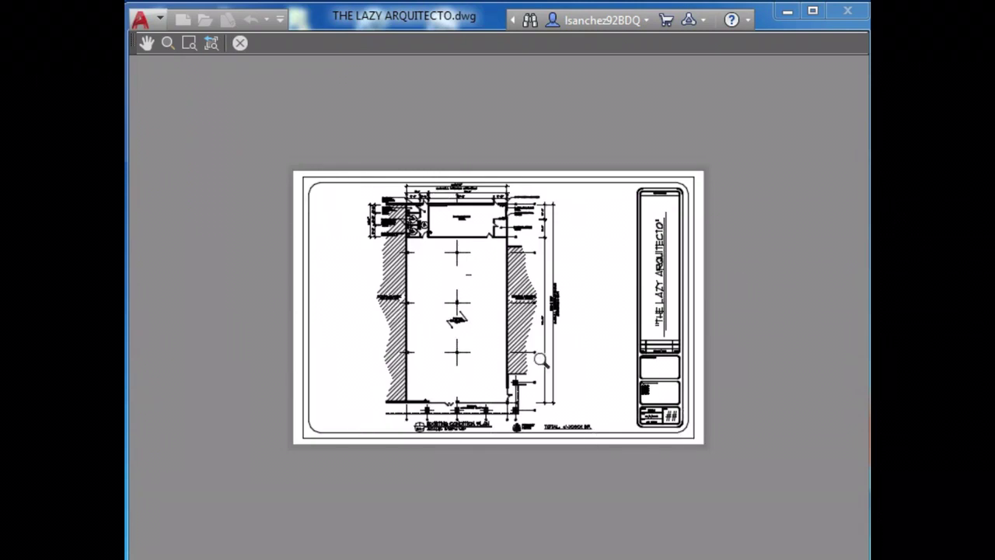
pyautogui.press('Escape')
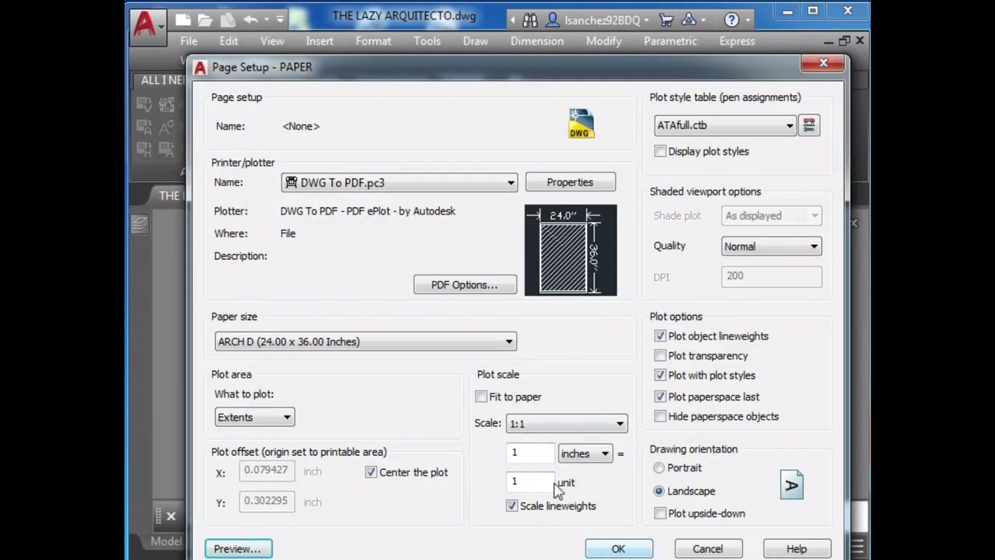
pyautogui.click(618, 549)
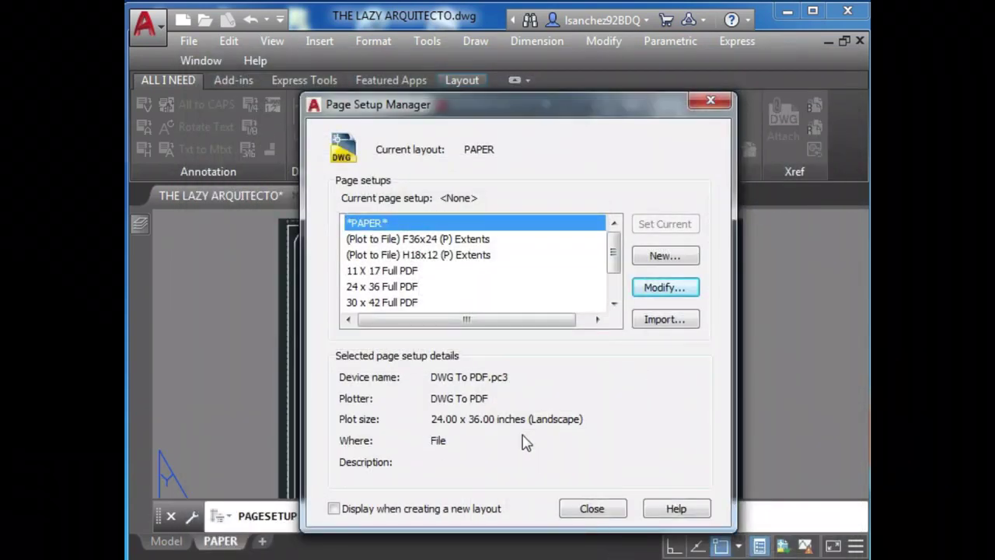
pyautogui.click(597, 511)
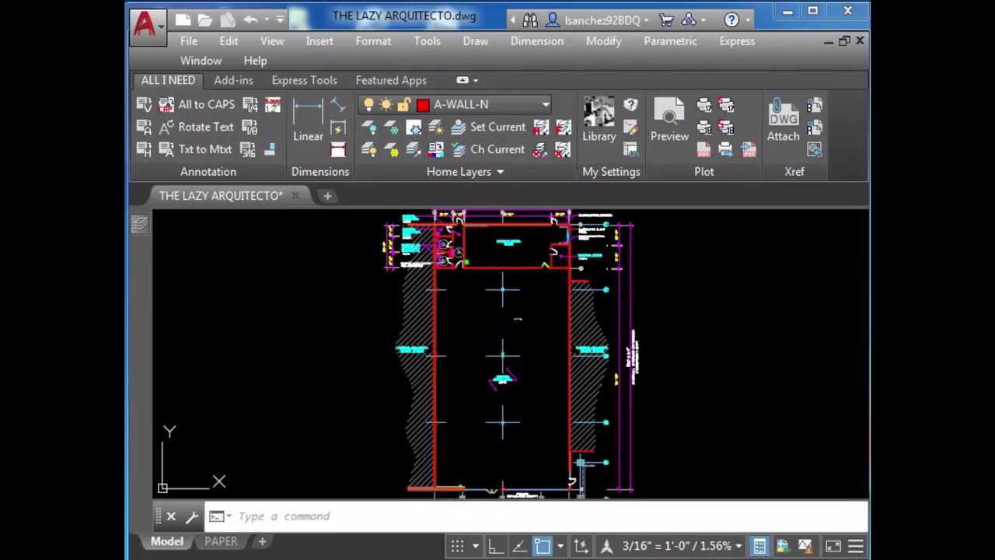
# Step: Plot the PAPER layout to PDF with DWG To PDF on the ARCH D sheet
pyautogui.click(215, 545)
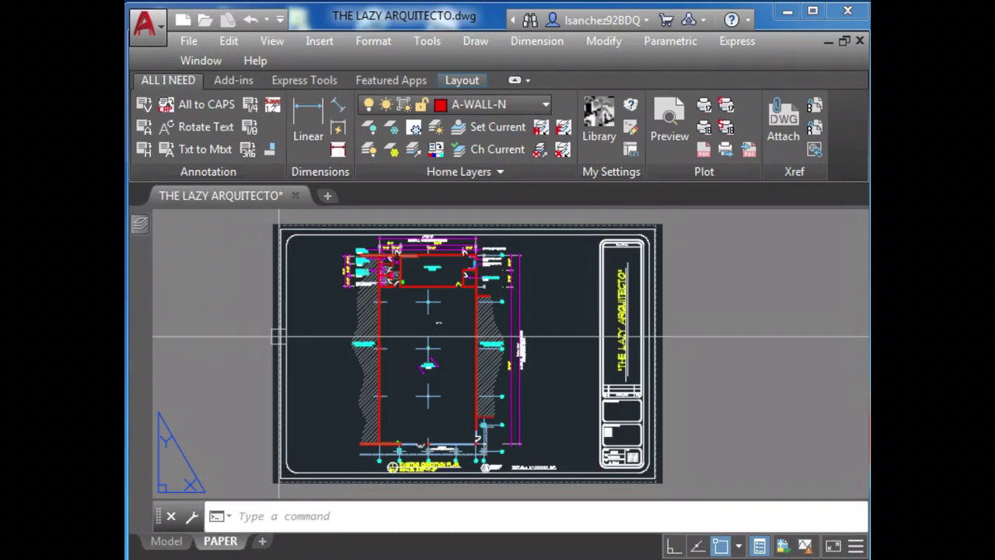
pyautogui.hotkey('ctrl', 'p')
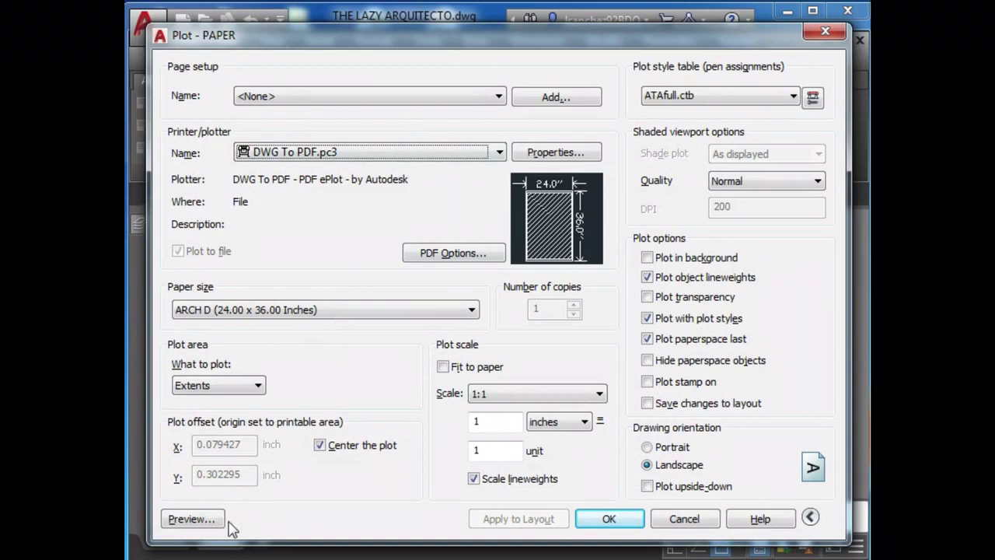
pyautogui.click(604, 521)
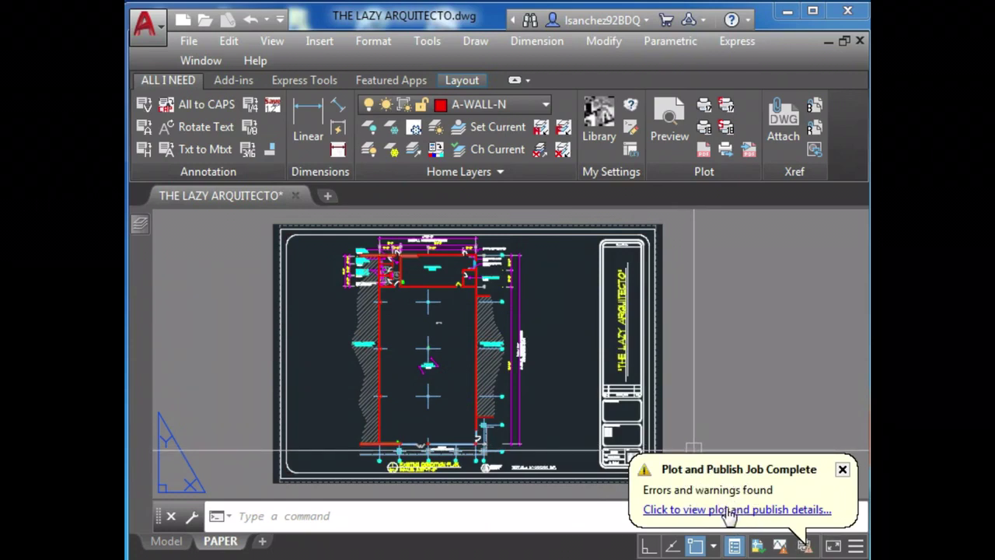
# Step: Show all plot and publish details of the PDF job, revealing 0 errors and 1 unicode-font warning
pyautogui.click(729, 510)
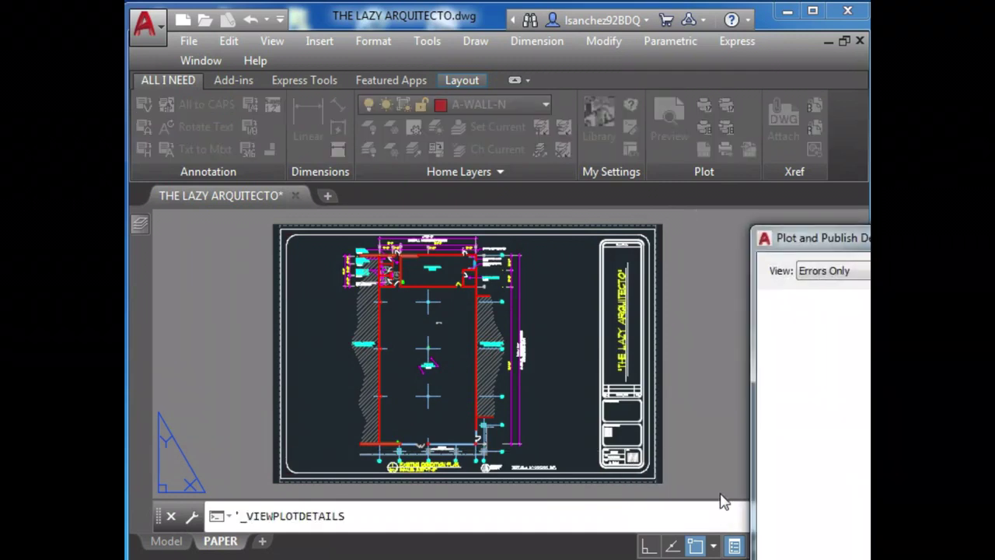
pyautogui.moveTo(867, 243); pyautogui.dragTo(328, 26)
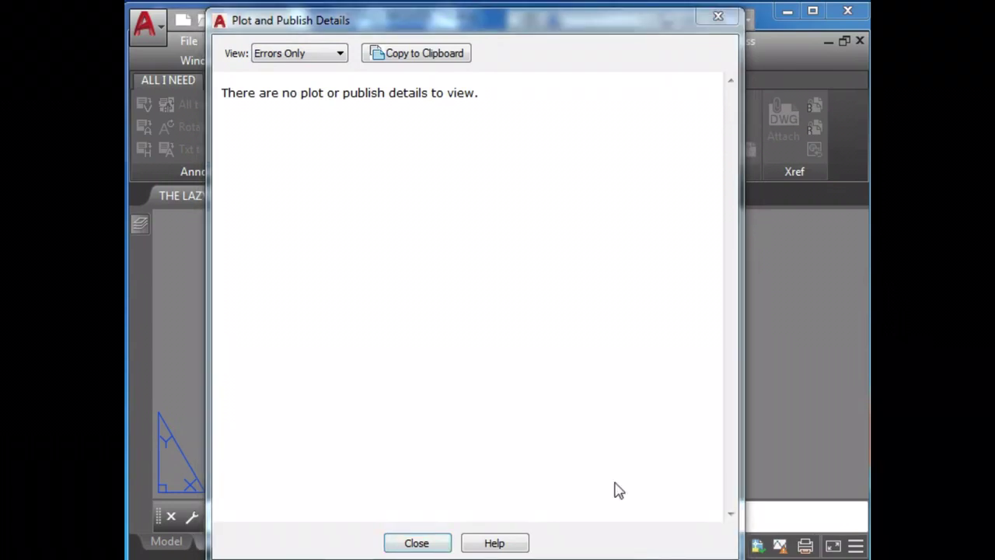
pyautogui.click(296, 54)
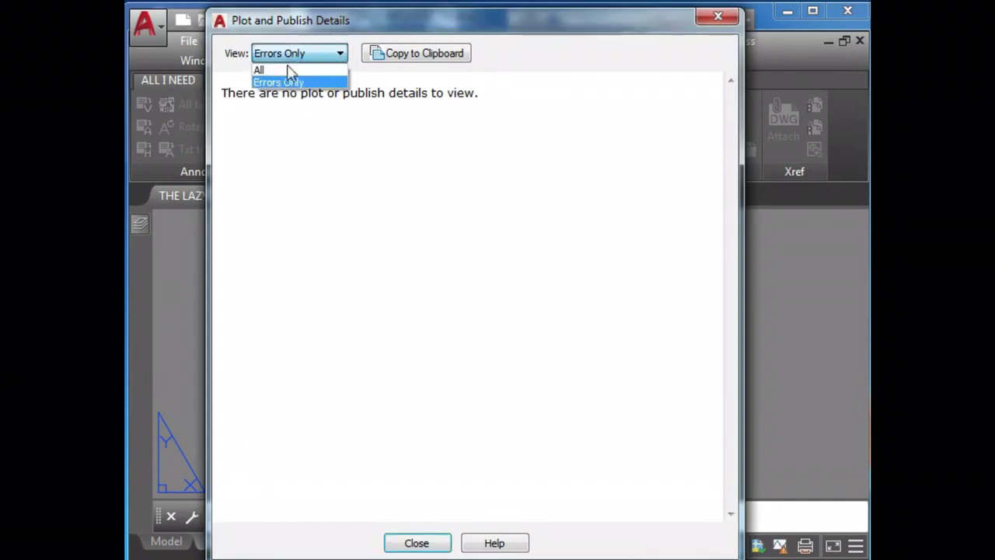
pyautogui.click(280, 70)
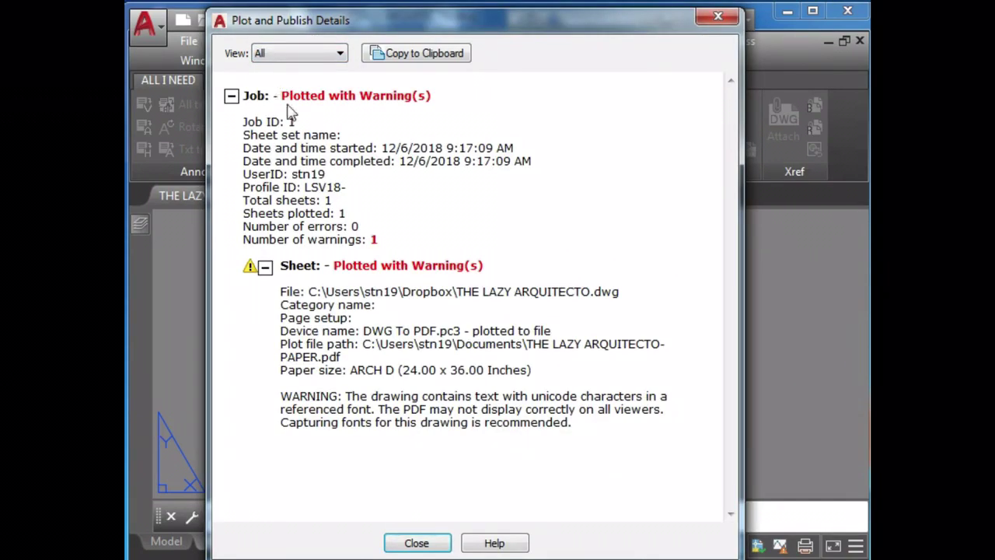